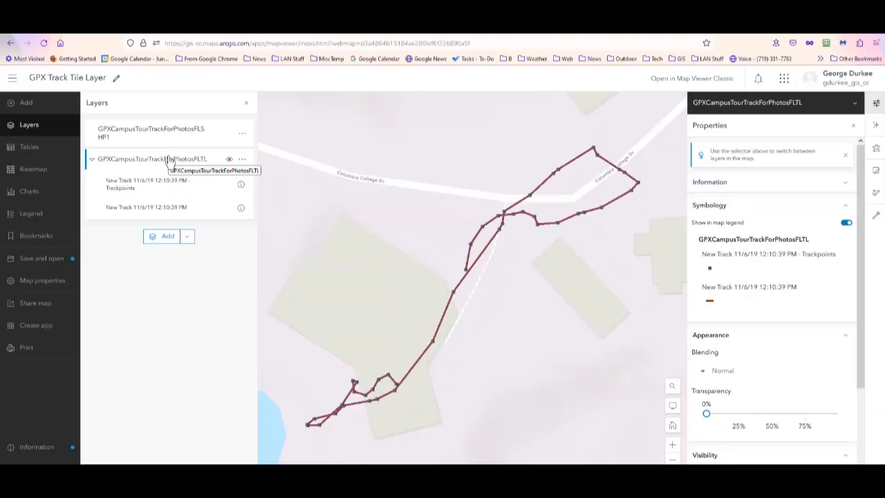
# - Remove the GPXCampusTourTrackForPhotosFLTL tile layer from the map
pyautogui.click(243, 161)
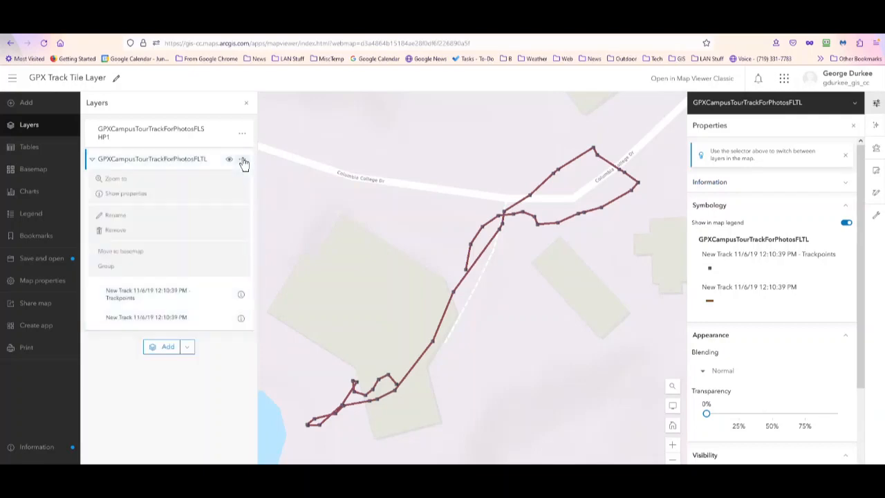
pyautogui.click(122, 230)
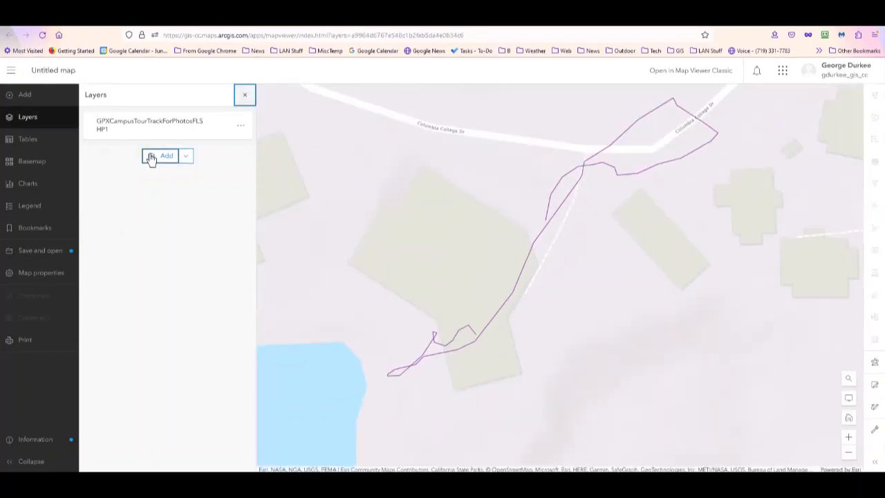
# - Add the CampusGeoTPhotos _ FeatLayer feature layer from your own content to the map and return to the layer list
pyautogui.click(151, 157)
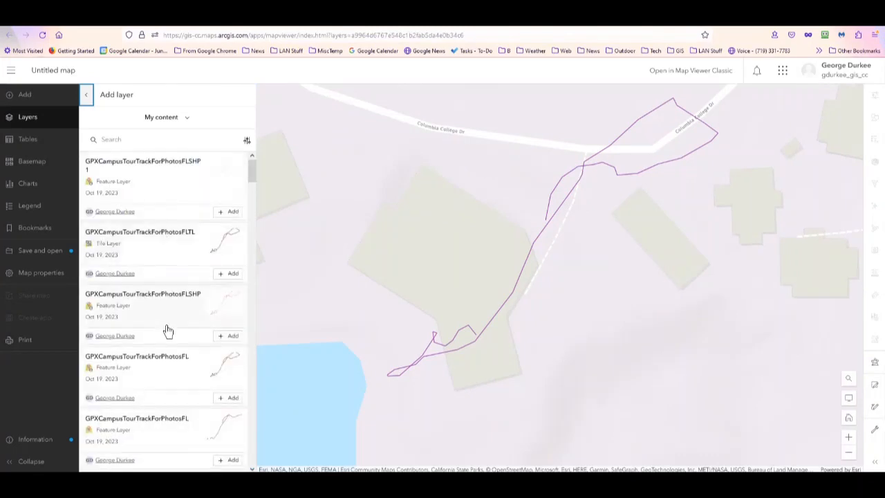
pyautogui.scroll(-3, 166, 332)
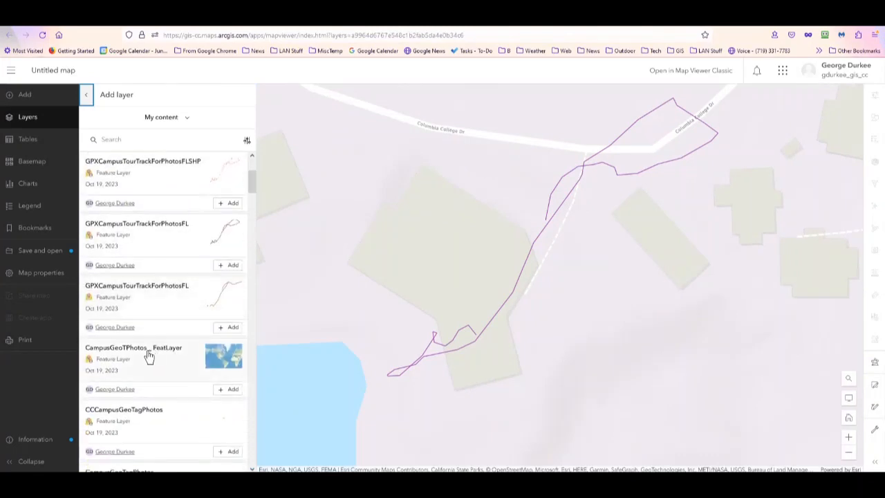
pyautogui.click(145, 354)
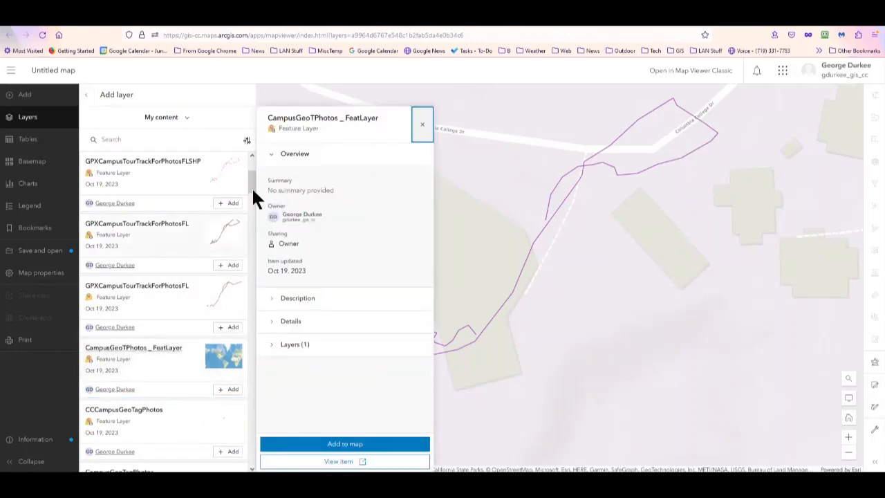
pyautogui.click(332, 444)
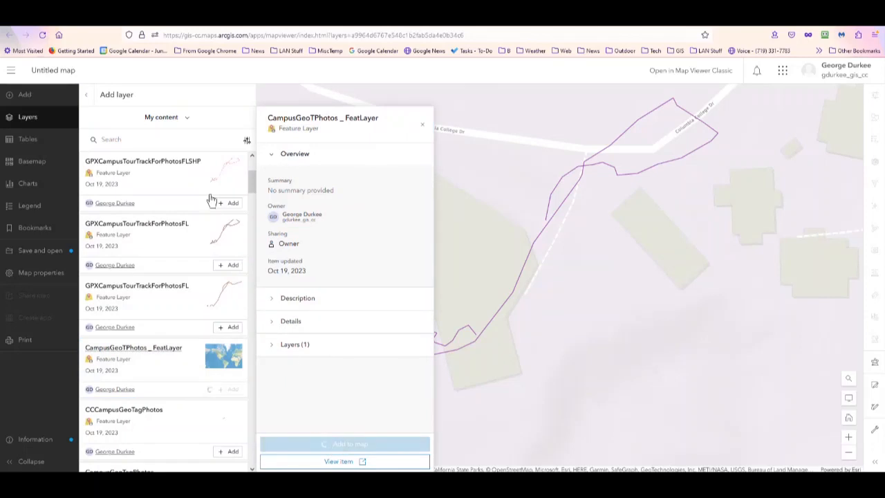
pyautogui.click(88, 98)
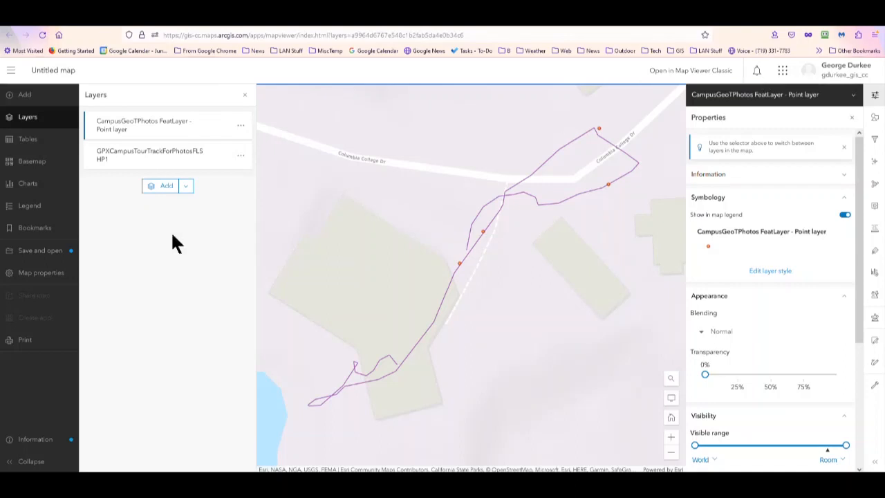
# - Save the map as "Map Tour GTagPhotos Track" in the Geog66_Fall2023_WebMaps folder
pyautogui.click(35, 251)
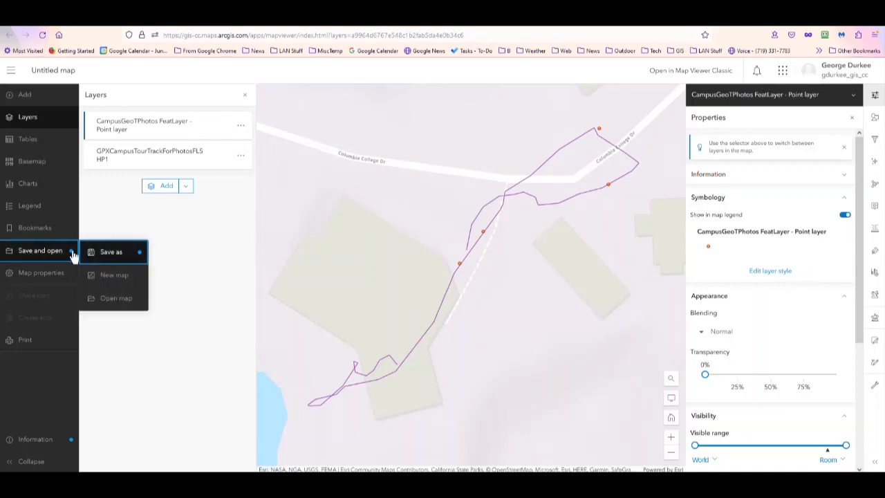
pyautogui.click(114, 258)
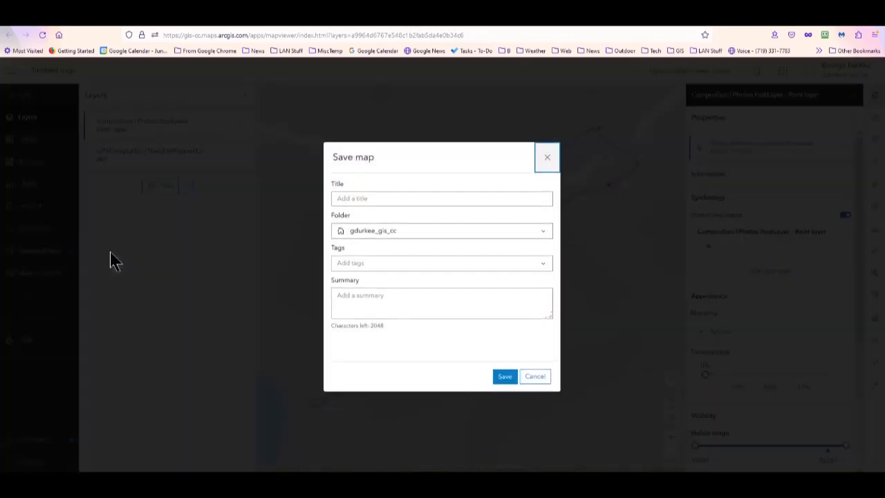
pyautogui.click(348, 198)
pyautogui.write('Map Tour GTagPhotos Track')
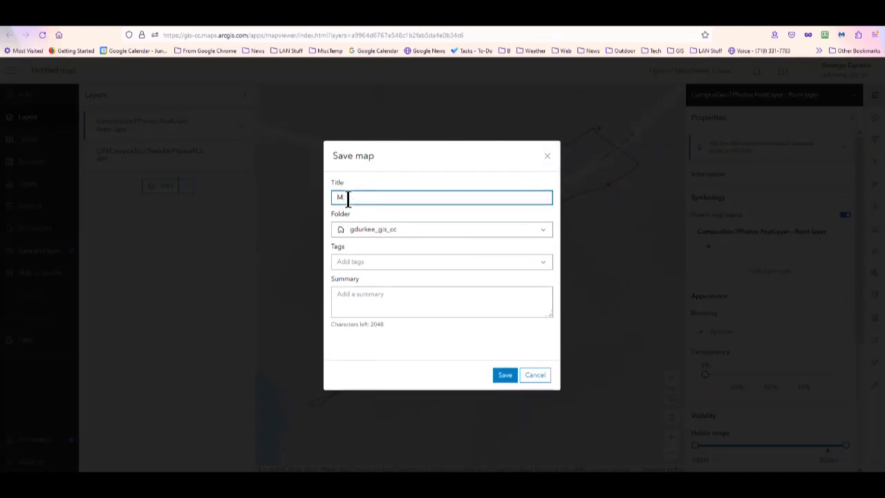
pyautogui.click(543, 232)
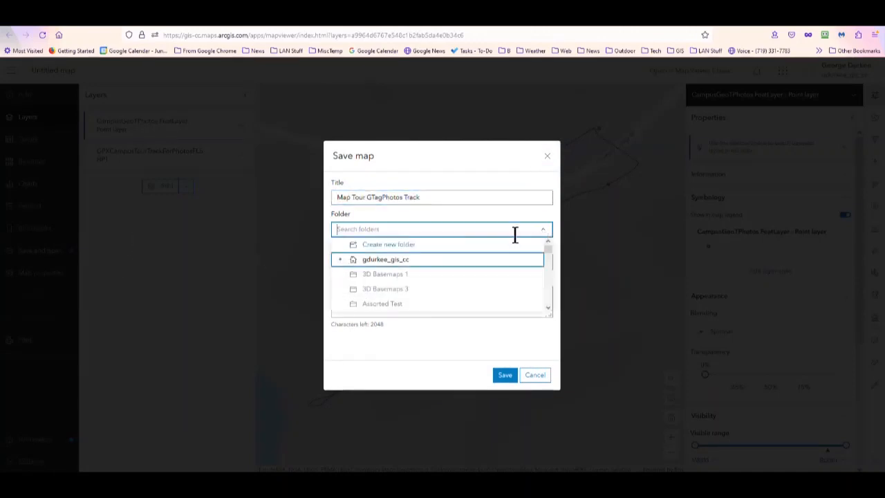
pyautogui.scroll(-5, 423, 284)
pyautogui.scroll(-3, 423, 289)
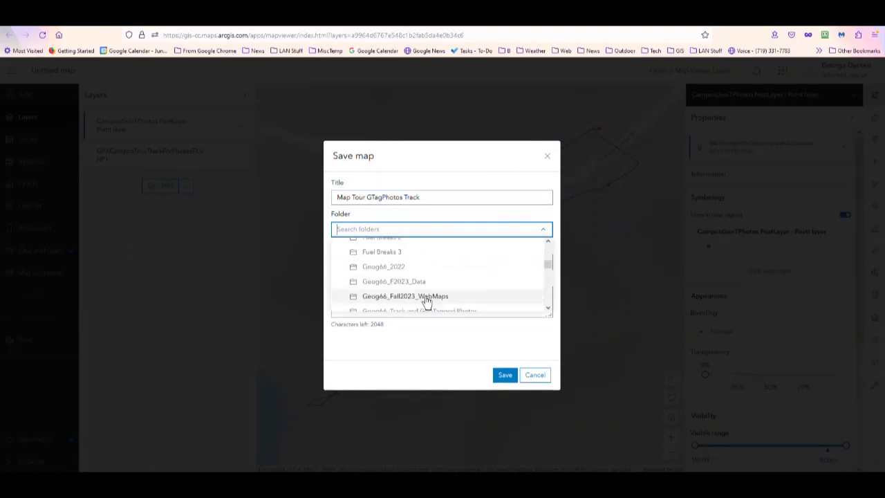
pyautogui.click(424, 298)
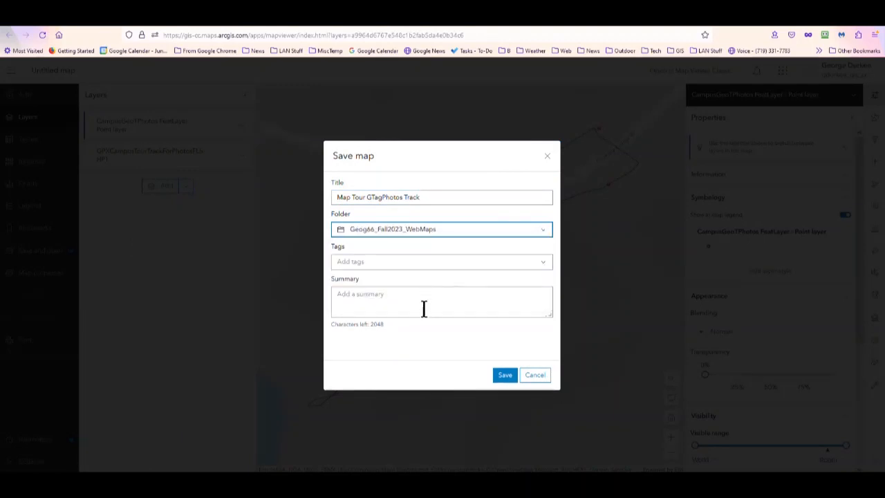
pyautogui.click(504, 376)
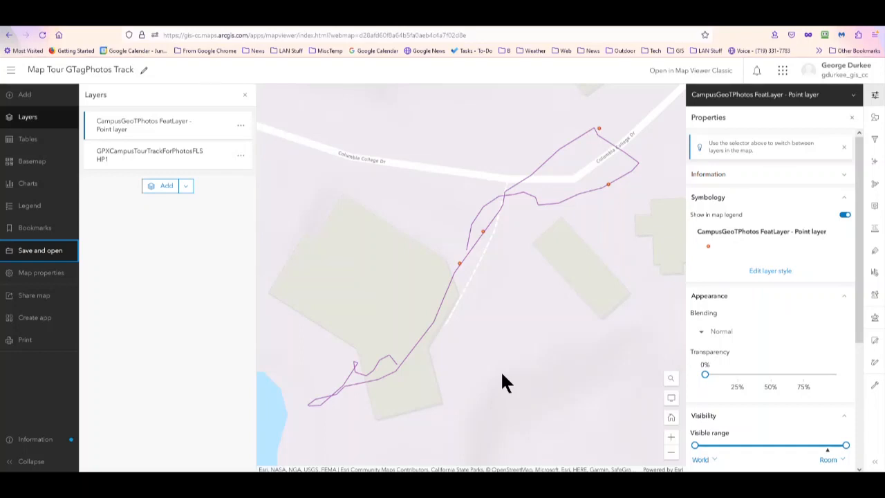
# - Examine the attached photo of the geotagged point just south of Columbia College Dr along the track, then close its pop-up
pyautogui.click(483, 231)
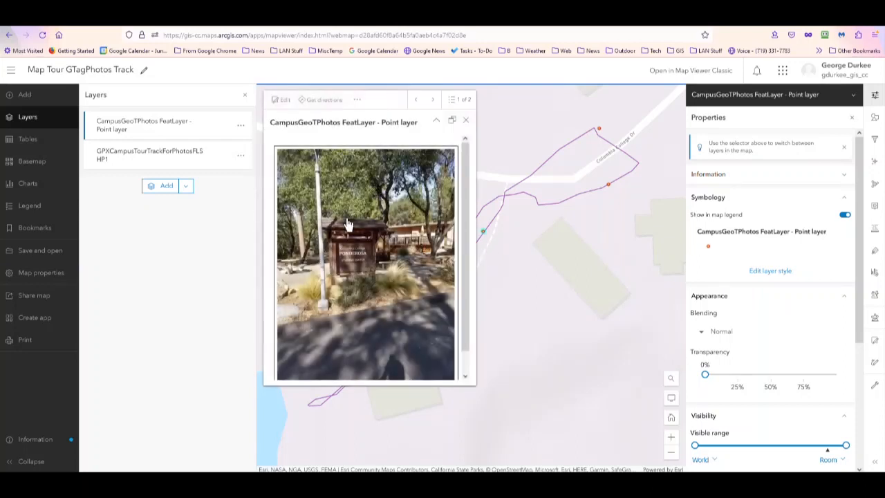
pyautogui.scroll(-1, 346, 247)
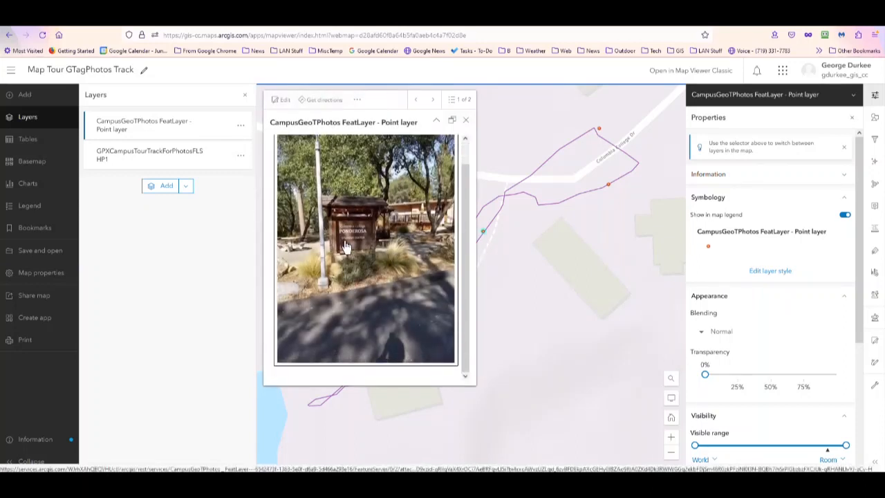
pyautogui.scroll(1, 345, 246)
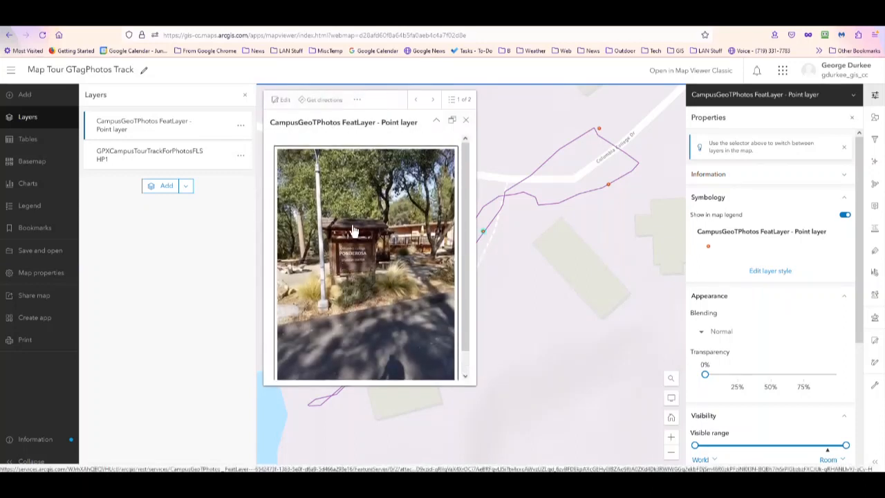
pyautogui.click(465, 121)
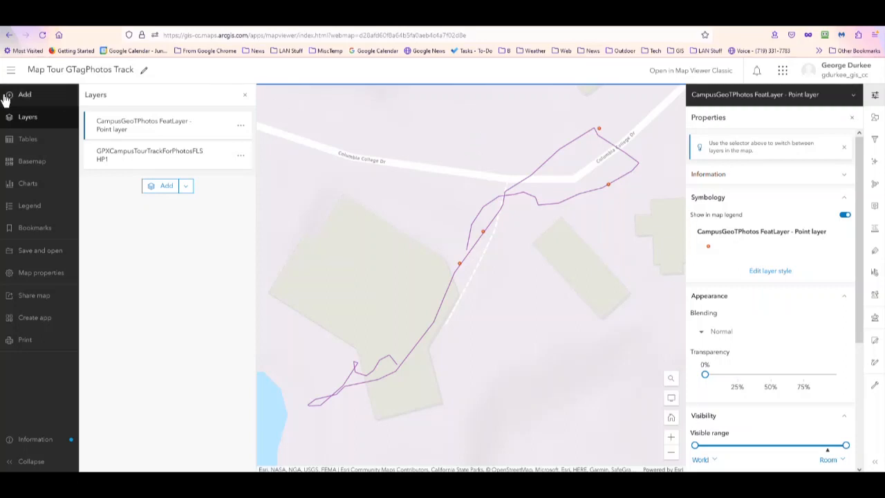
# - Change the map's basemap to Imagery Hybrid
pyautogui.click(33, 170)
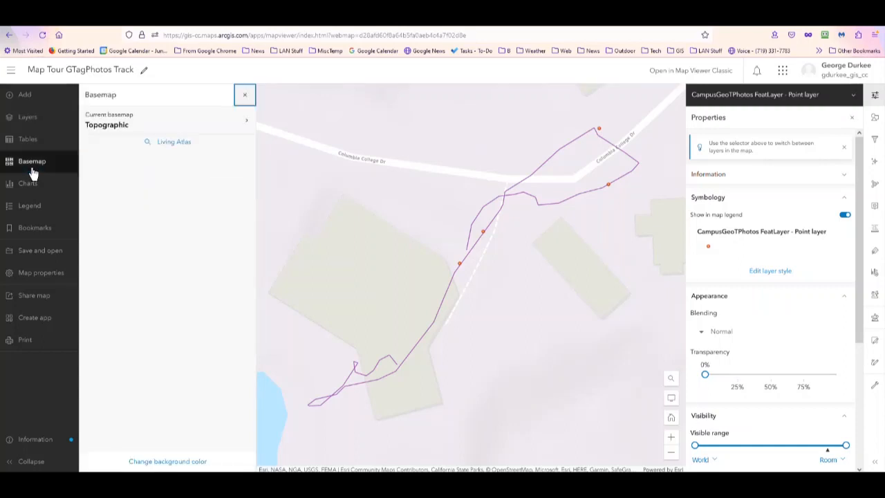
pyautogui.click(161, 199)
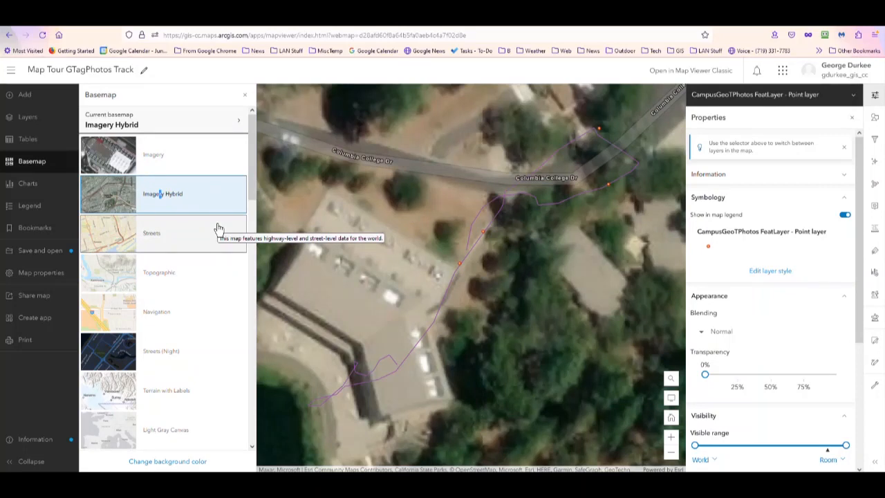
pyautogui.click(244, 95)
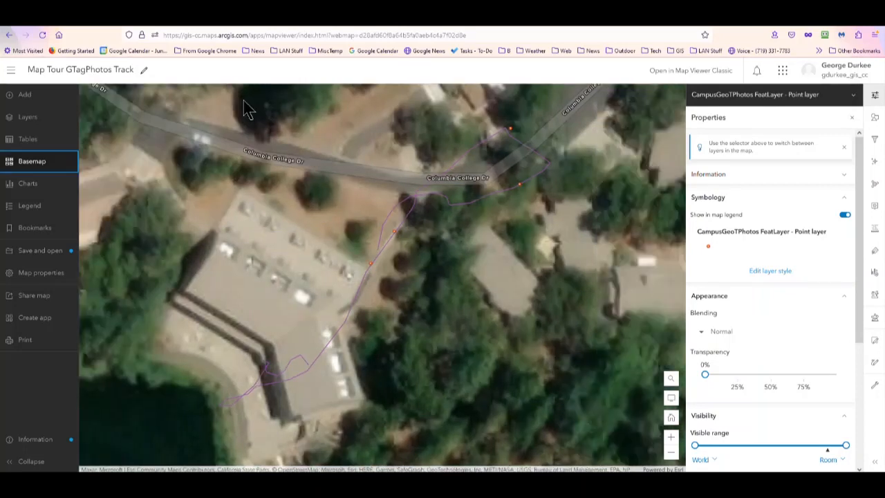
# - Change the single-location symbol of the CampusGeoTPhotos FeatLayer - Point layer to the camera icon from the uploaded symbols
pyautogui.moveTo(311, 233); pyautogui.dragTo(290, 306)
pyautogui.click(29, 119)
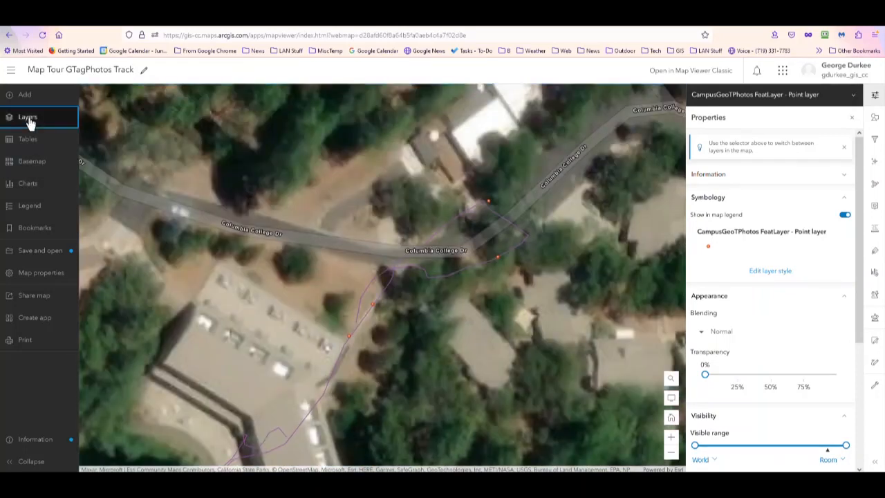
pyautogui.click(139, 131)
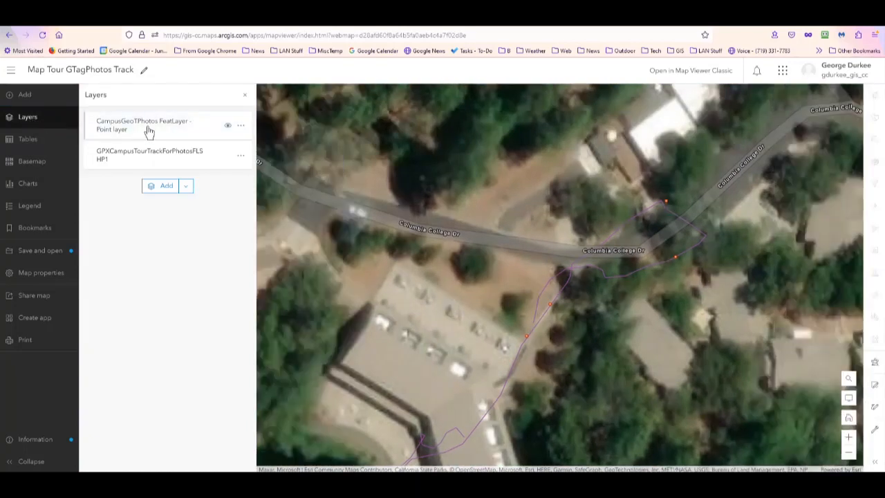
pyautogui.click(148, 131)
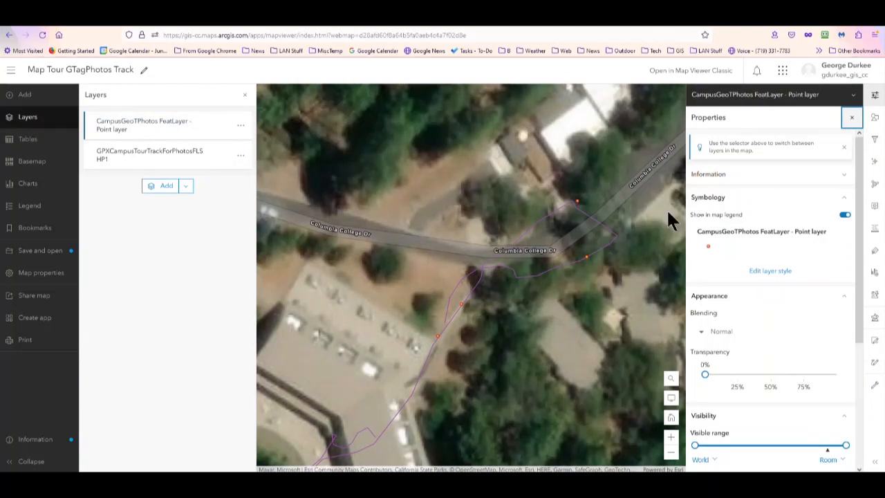
pyautogui.click(767, 272)
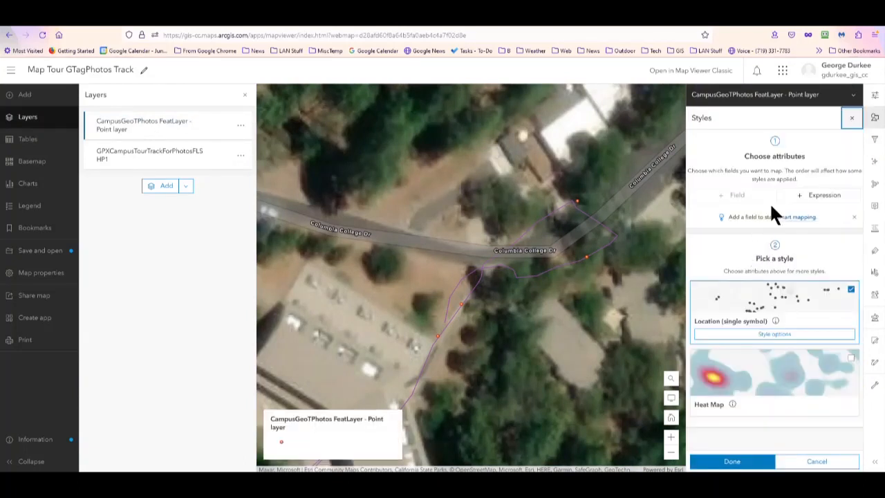
pyautogui.click(773, 335)
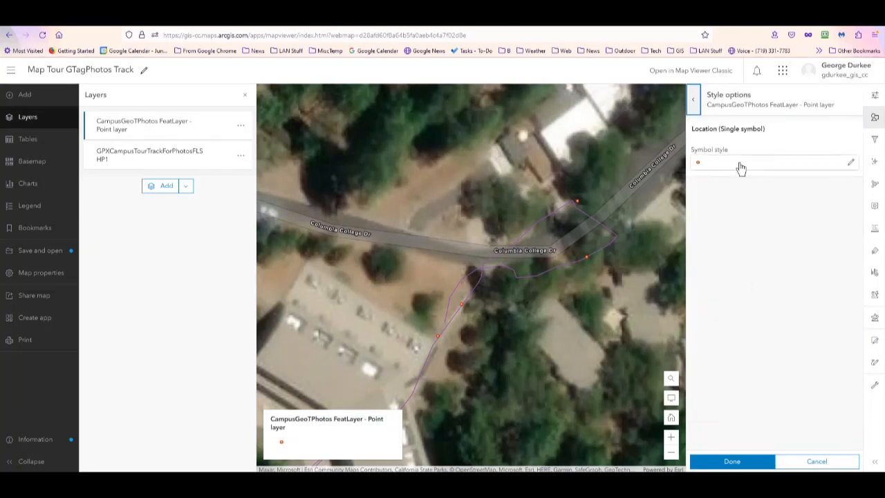
pyautogui.click(742, 166)
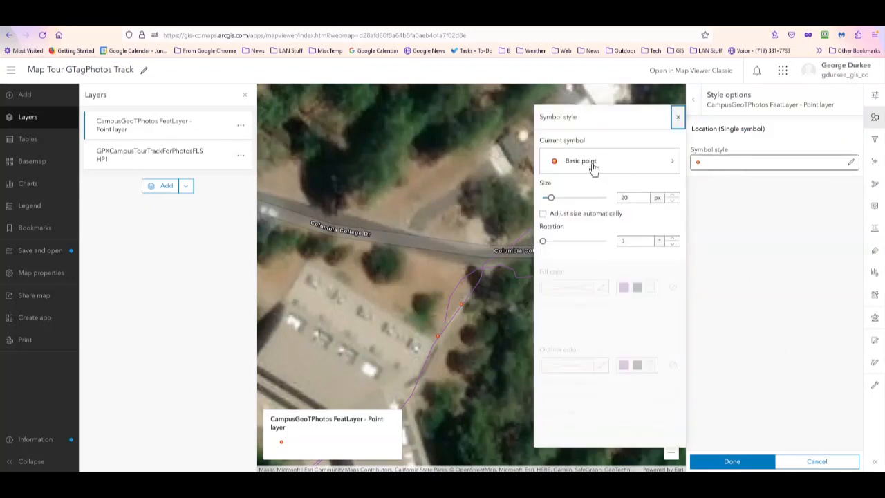
pyautogui.click(592, 165)
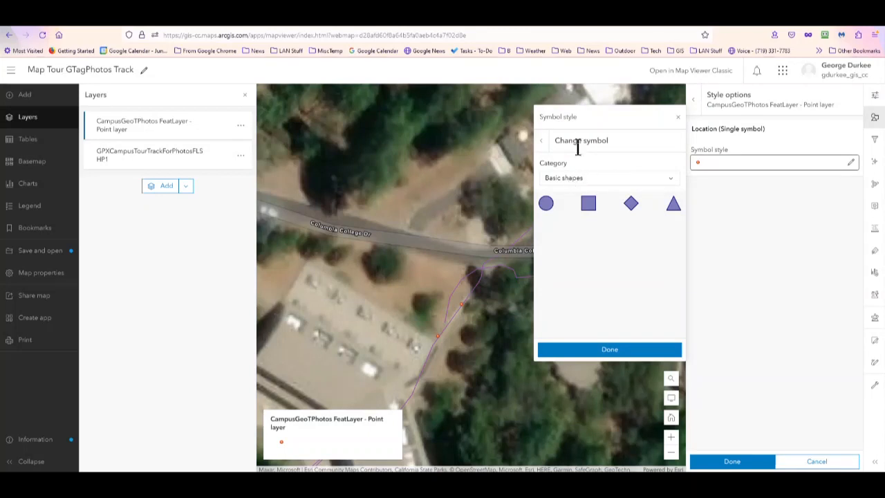
pyautogui.click(566, 179)
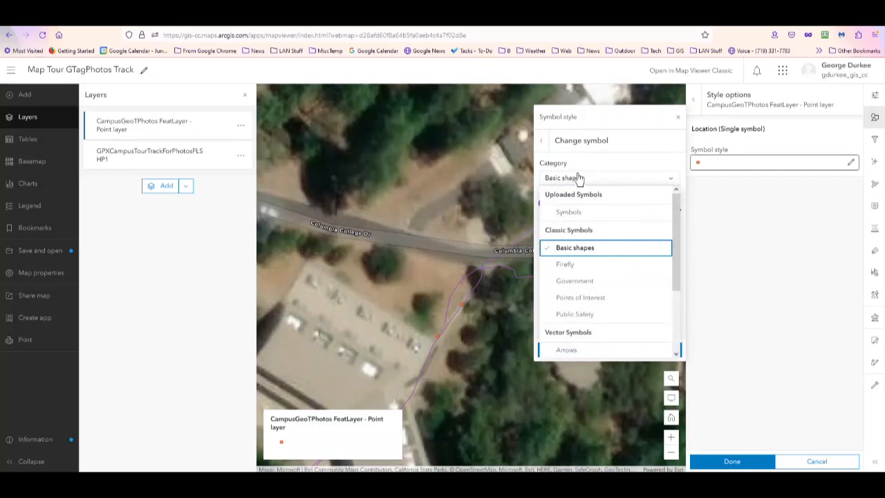
pyautogui.click(570, 210)
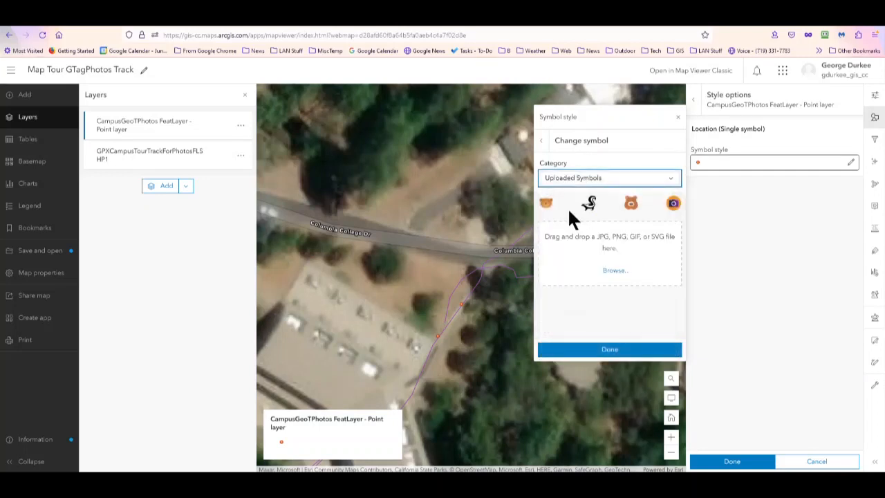
pyautogui.click(674, 205)
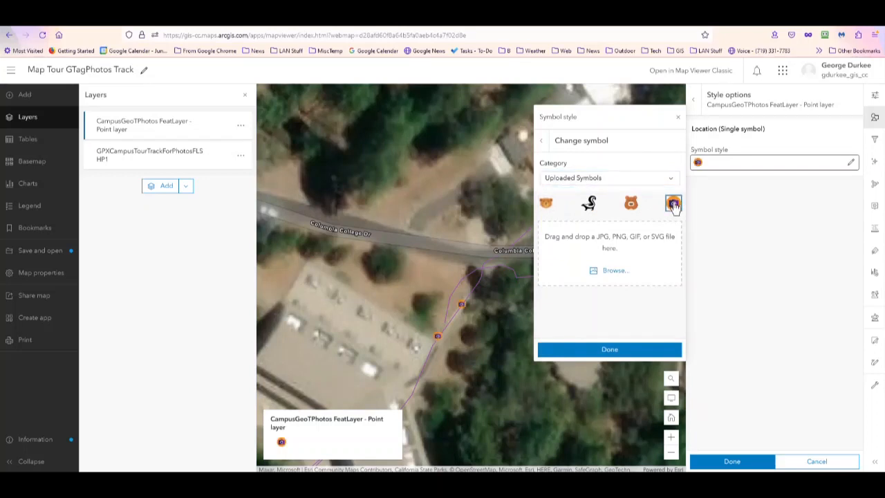
pyautogui.click(609, 350)
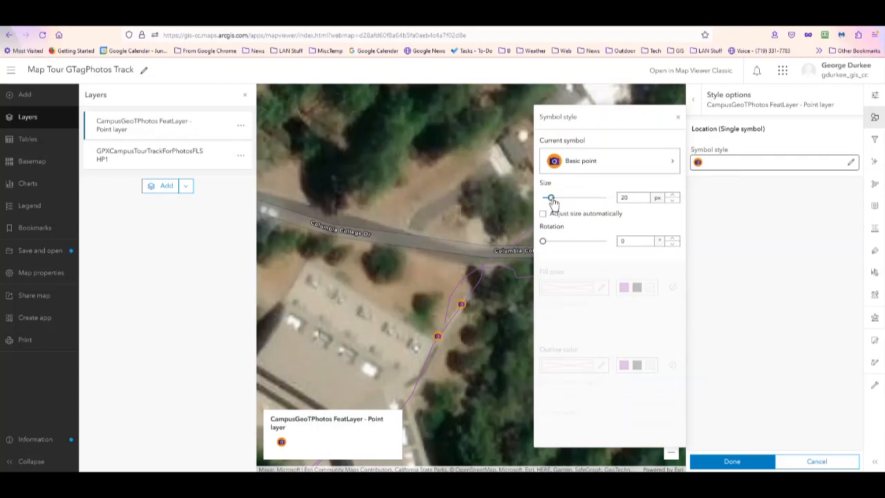
# - Enlarge the photo points' camera symbol moderately and apply the layer style
pyautogui.moveTo(552, 199); pyautogui.dragTo(557, 204)
pyautogui.click(724, 461)
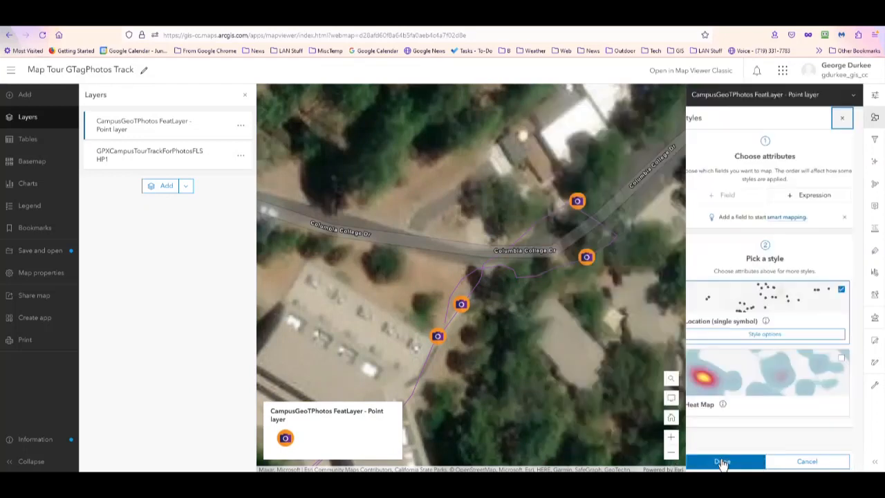
pyautogui.click(724, 461)
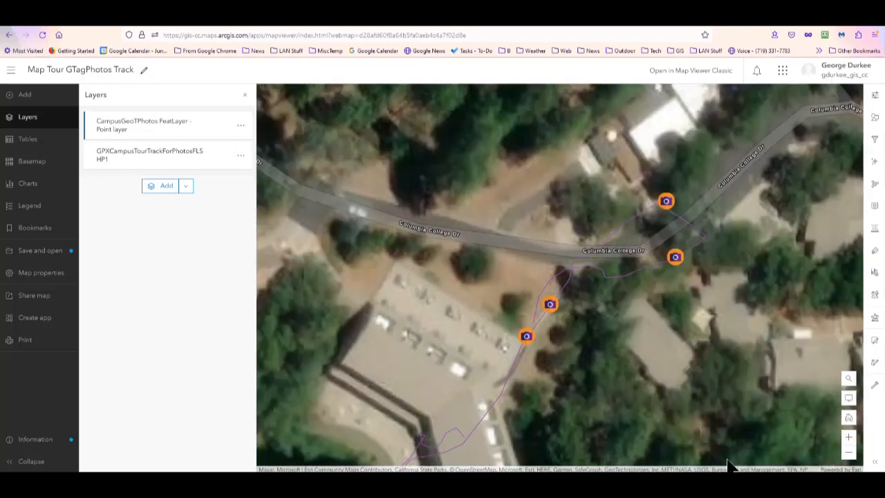
# - Style the GPXCampusTourTrackForPhotosFLSHP1 track line with a dashed pattern and a width of 4 px, and apply the style
pyautogui.click(147, 153)
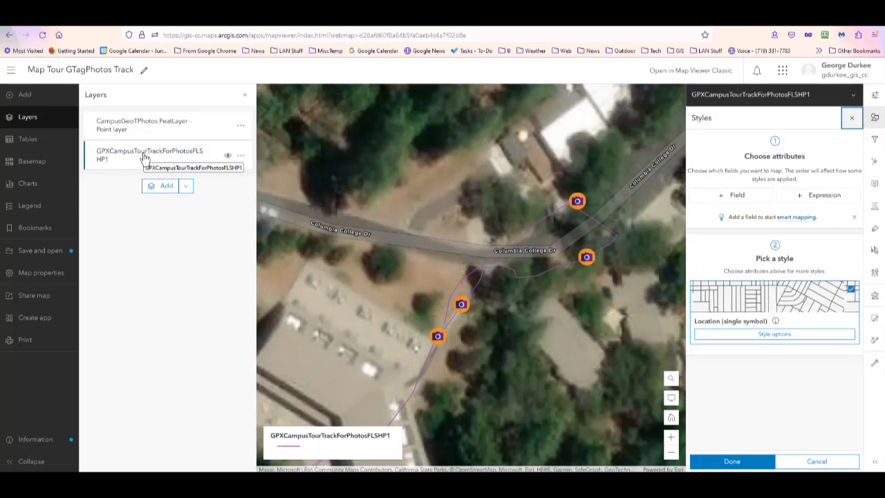
pyautogui.click(802, 334)
pyautogui.click(765, 163)
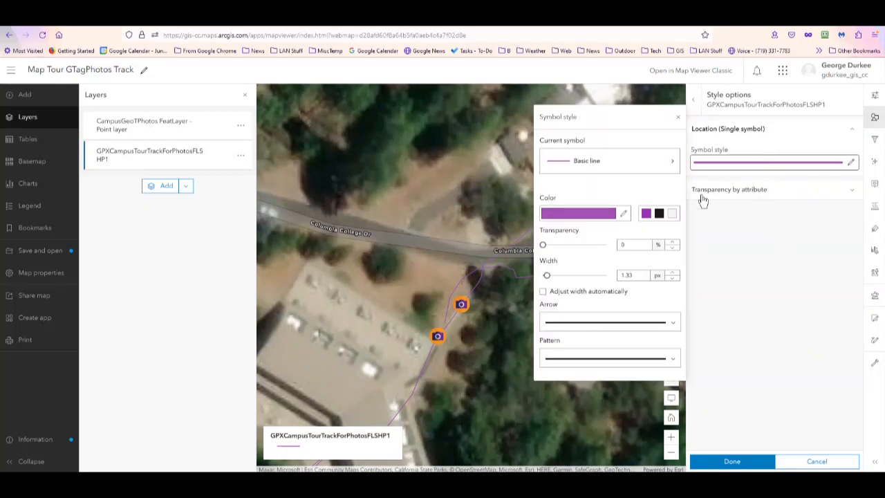
pyautogui.click(581, 351)
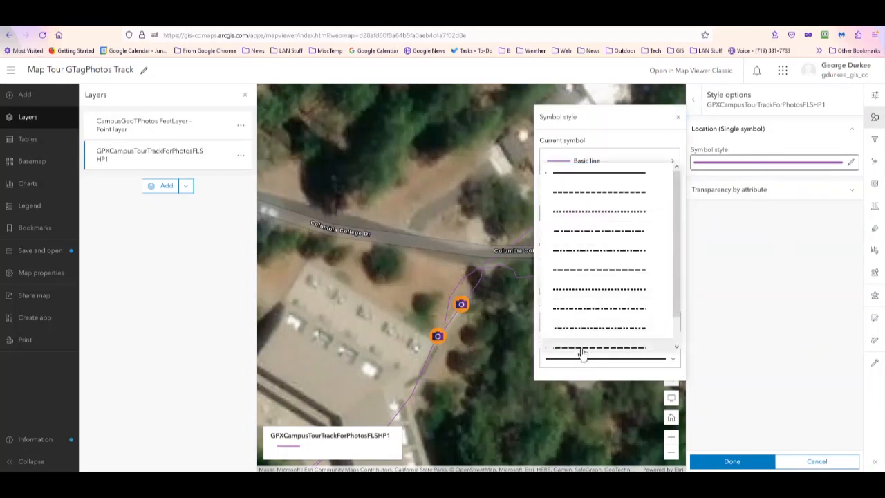
pyautogui.click(581, 348)
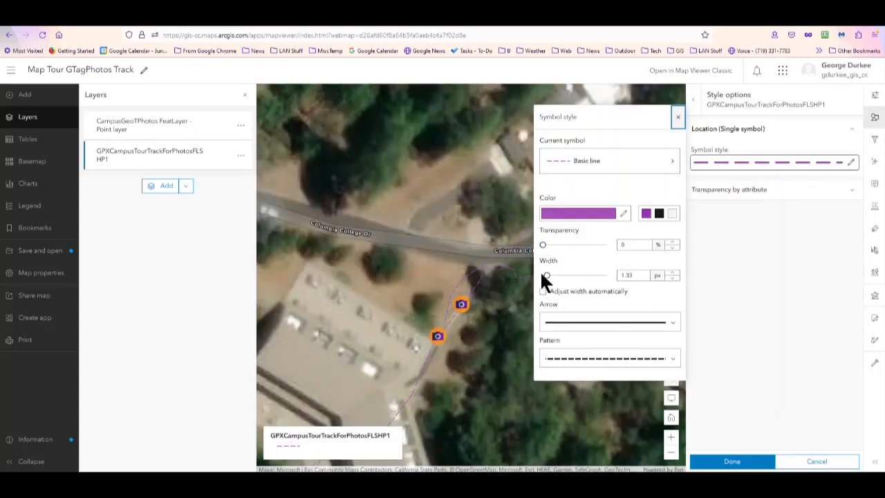
pyautogui.moveTo(541, 277); pyautogui.dragTo(558, 278)
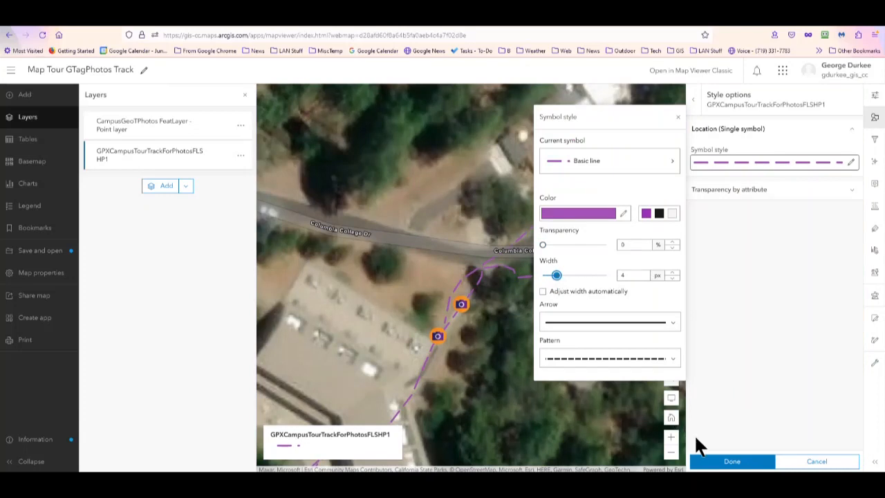
pyautogui.click(722, 462)
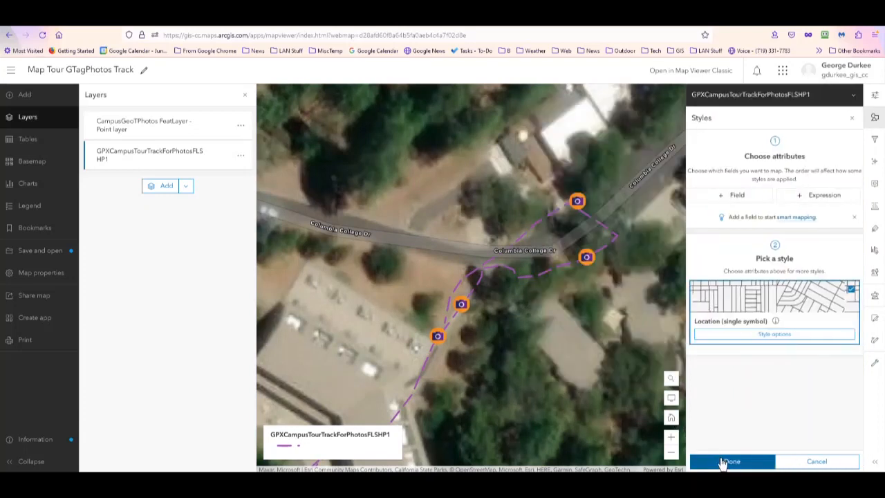
pyautogui.click(721, 461)
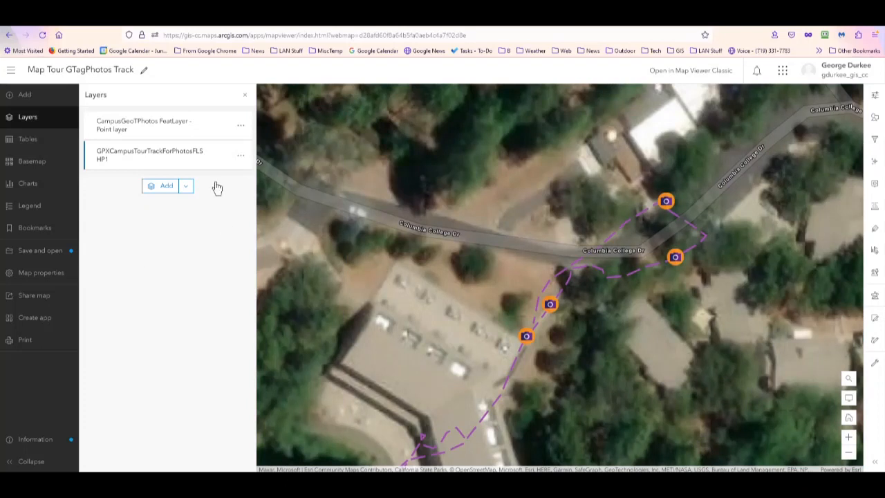
# - Save the Map Tour GTagPhotos Track web map
pyautogui.click(26, 253)
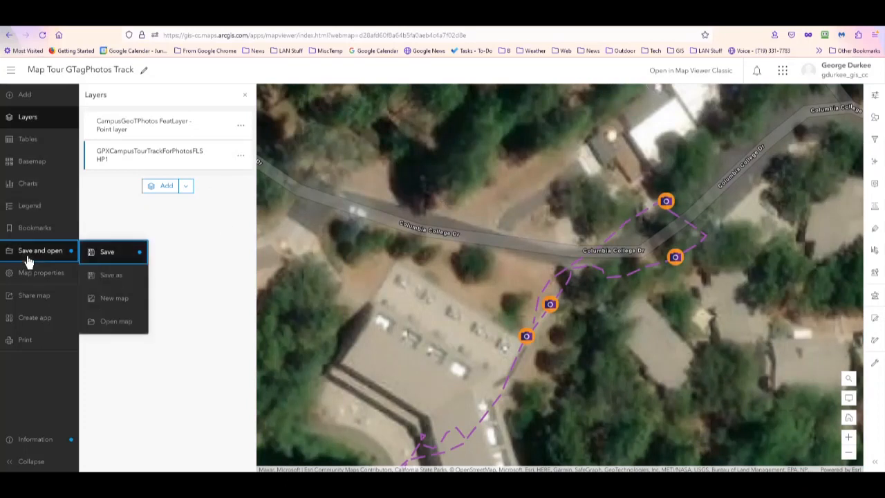
pyautogui.click(100, 254)
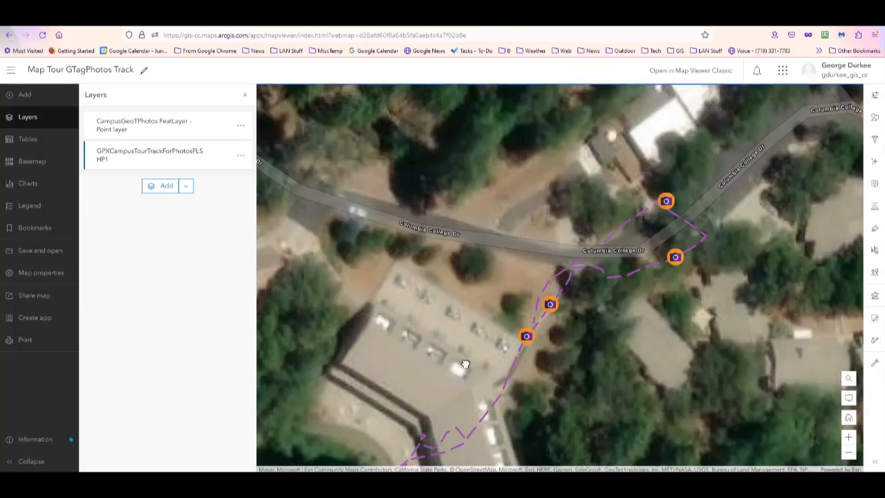
pyautogui.moveTo(464, 374); pyautogui.dragTo(463, 300)
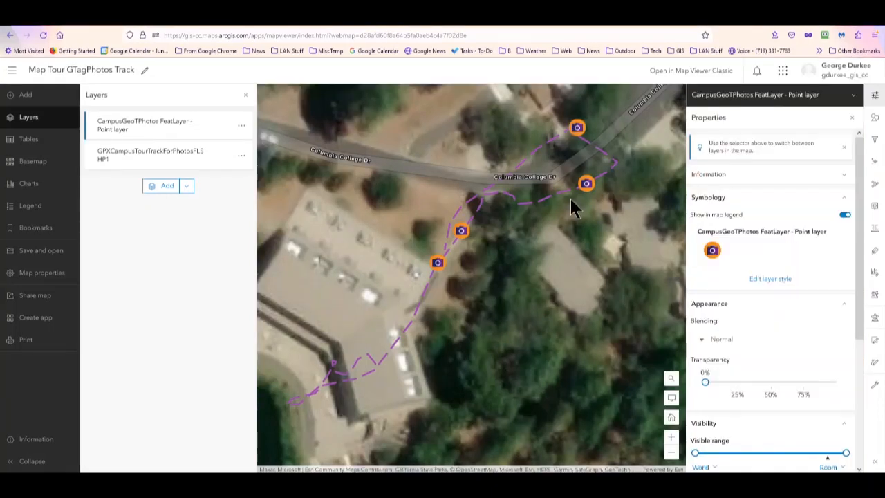
# - Open the source item page of the CampusGeoTPhotos FeatLayer - Point layer from its layer information
pyautogui.click(159, 123)
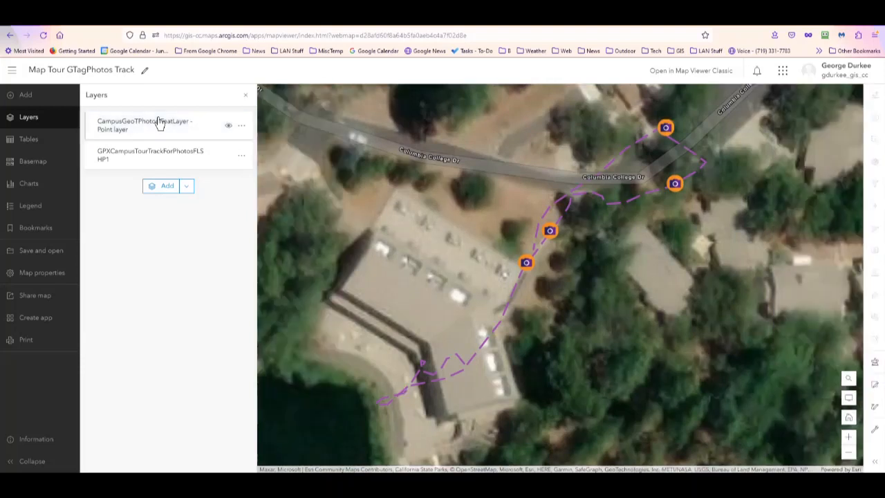
pyautogui.click(159, 122)
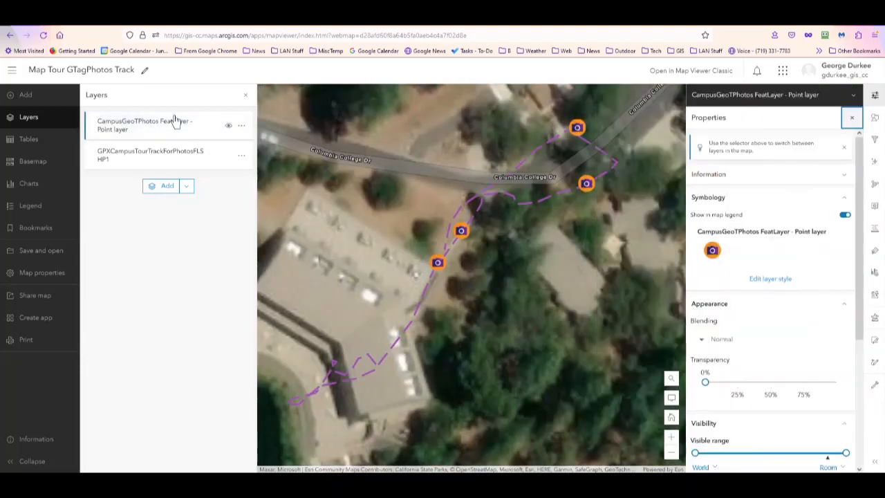
pyautogui.click(243, 127)
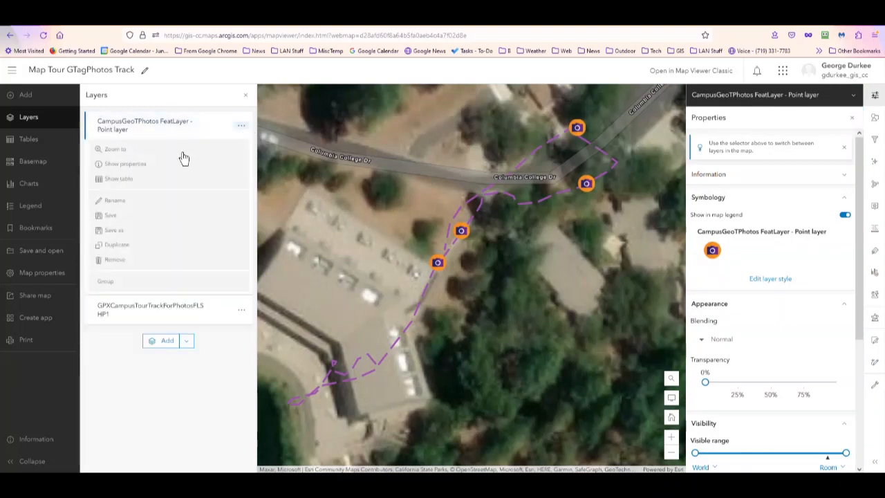
pyautogui.click(139, 170)
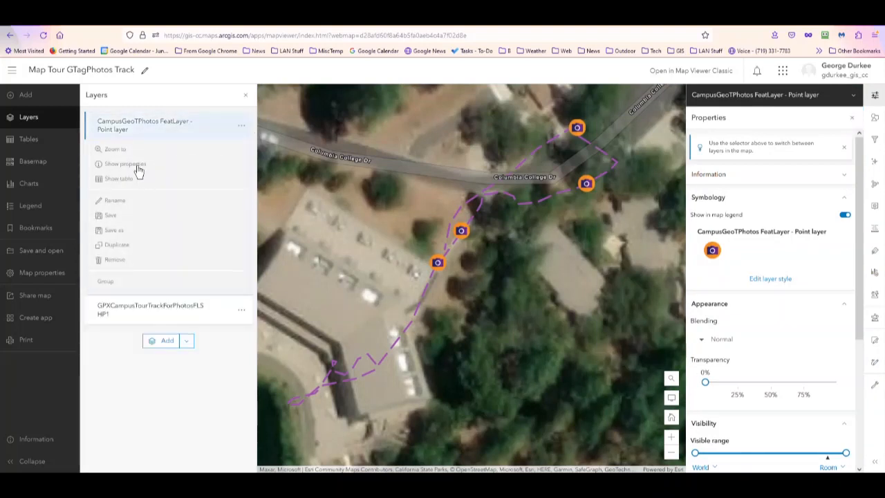
pyautogui.click(842, 178)
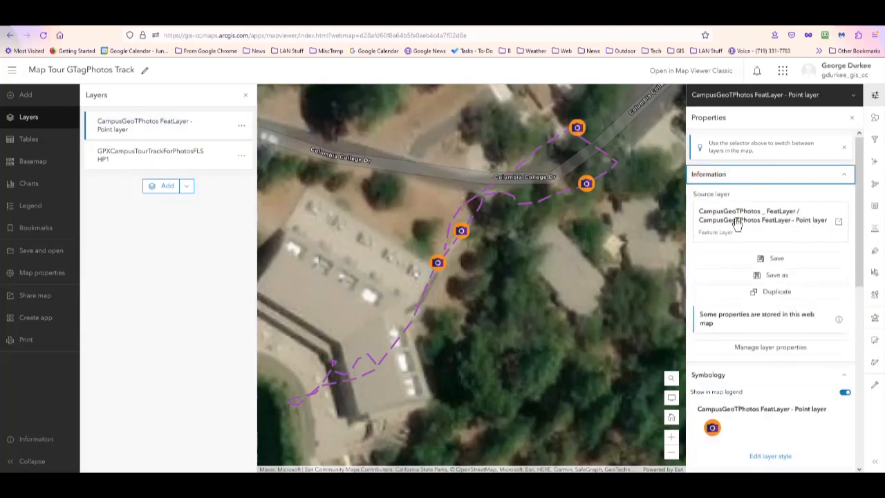
pyautogui.click(839, 222)
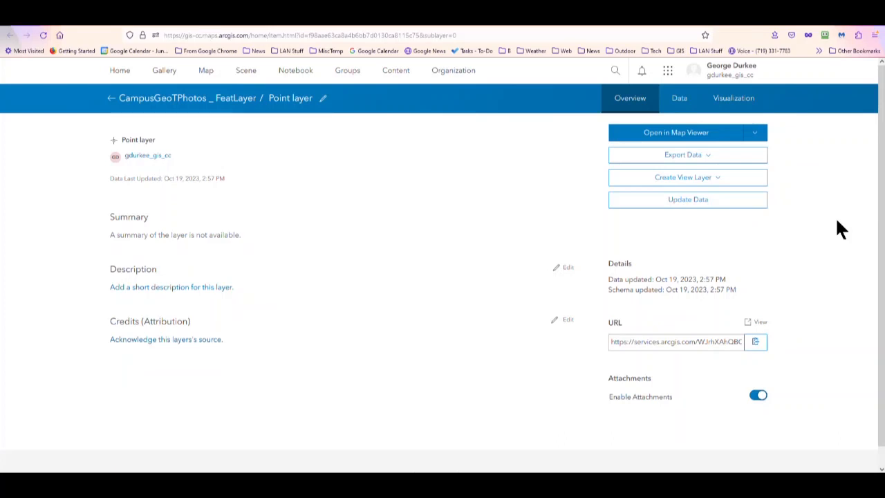
# - Add a String field of length 256 to the point layer, with field name and display name Labels
pyautogui.click(678, 99)
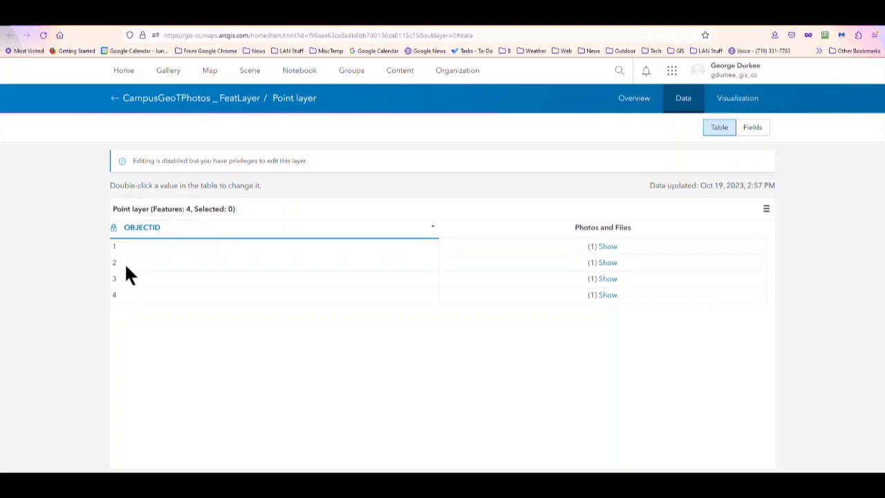
pyautogui.click(753, 130)
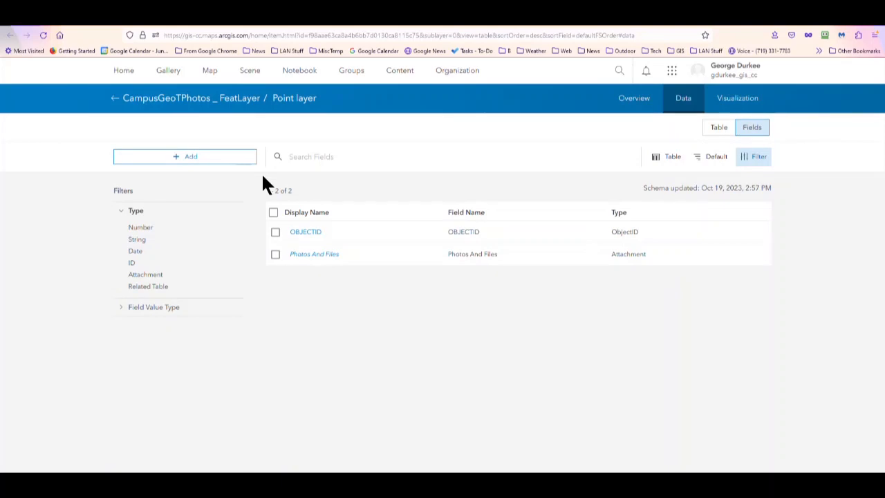
pyautogui.click(191, 163)
pyautogui.click(450, 209)
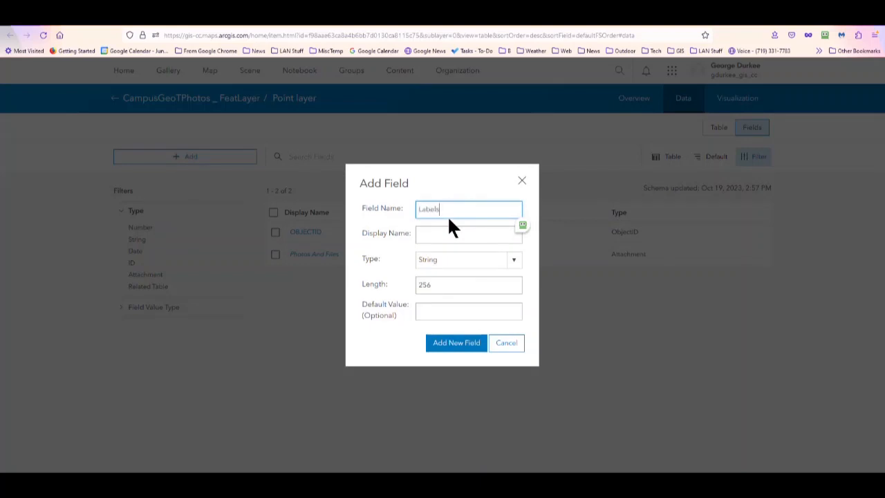
pyautogui.press('Tab')
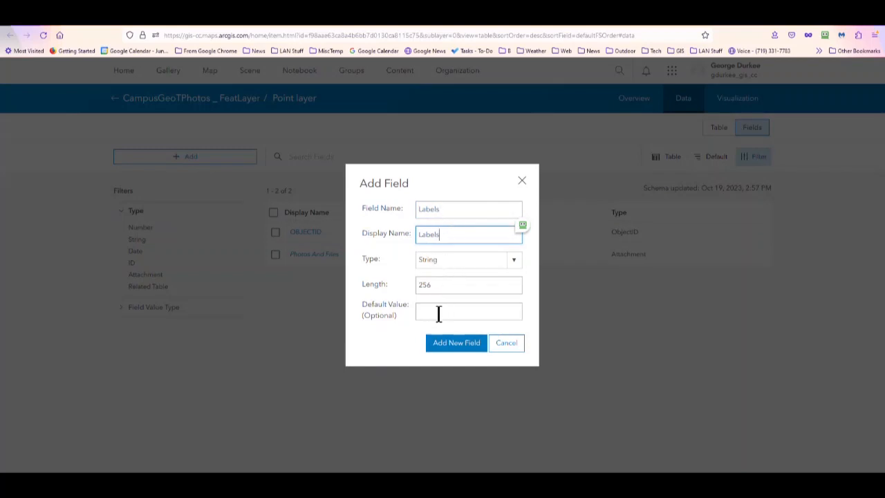
pyautogui.click(453, 349)
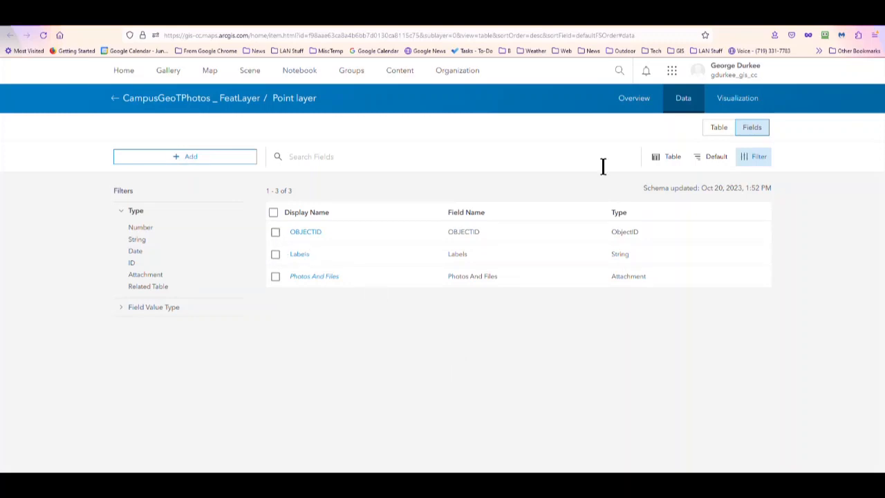
# - In the point layer's data table, set the first record's Labels value to Library Tree
pyautogui.click(718, 131)
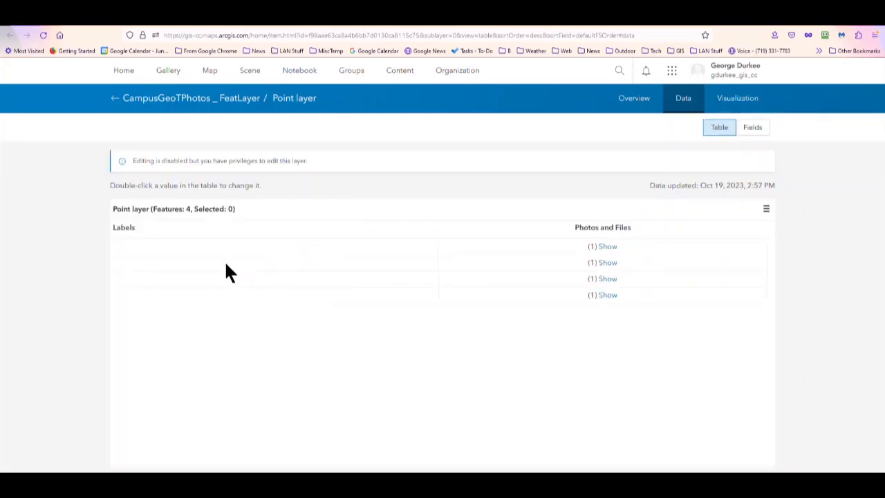
pyautogui.doubleClick(127, 243)
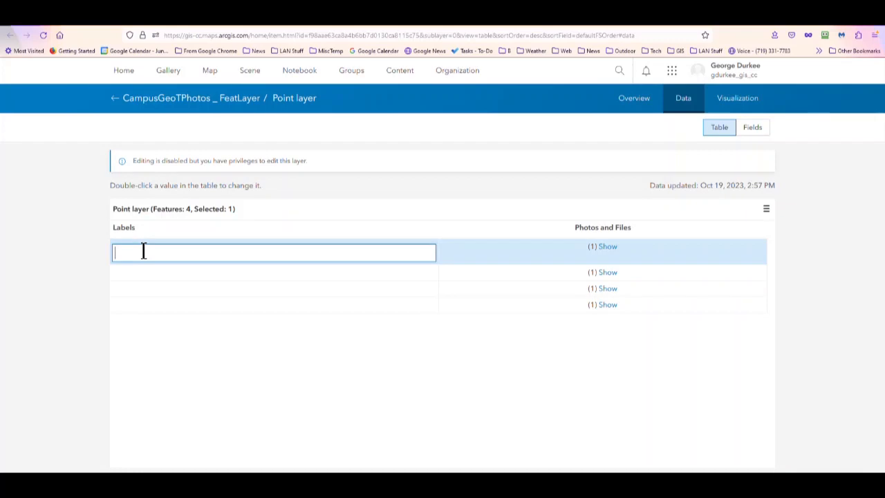
pyautogui.write('Library Tree')
pyautogui.press('Return')
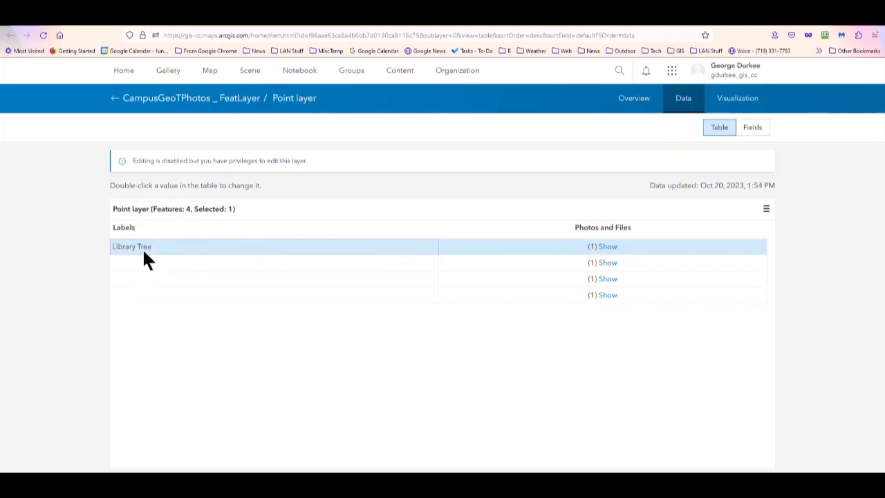
# - Set the Labels value of the second record to Ponderosa Sign and of the third to Ponderosa Entry
pyautogui.click(141, 263)
pyautogui.doubleClick(140, 262)
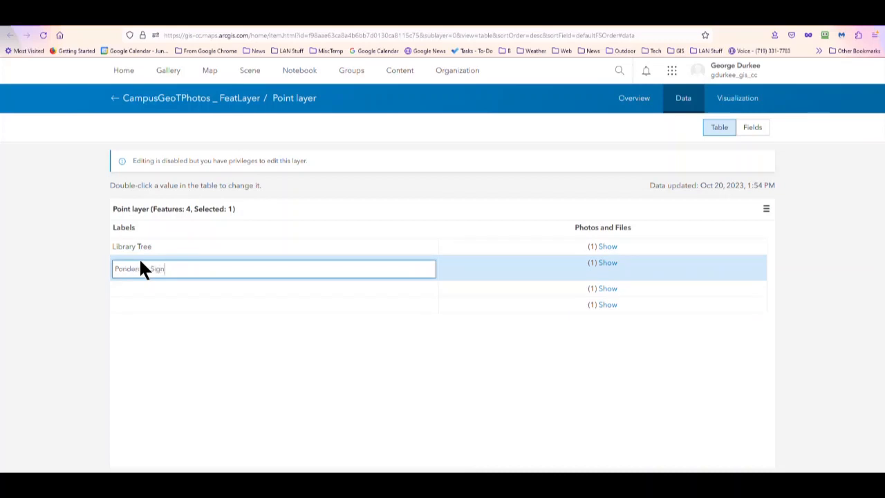
pyautogui.click(142, 291)
pyautogui.doubleClick(142, 290)
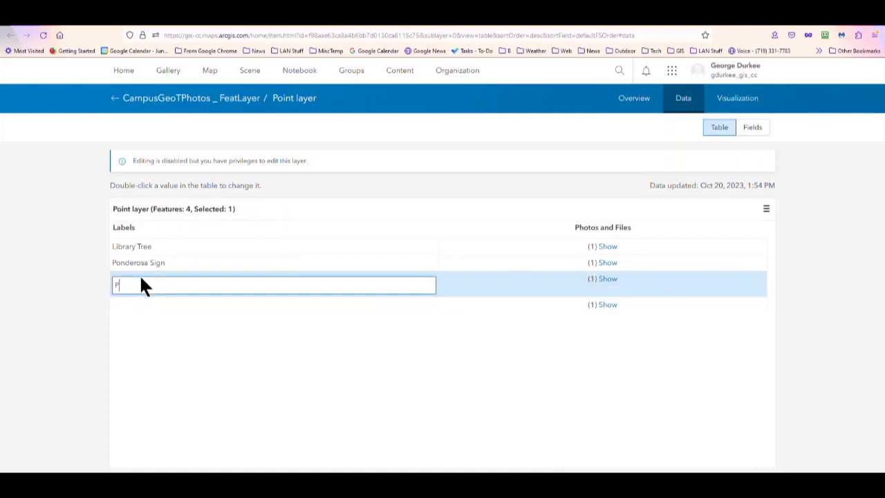
pyautogui.write('Ponderosa Entry')
# - Set the fourth record's Labels value to Maple Child Dev
pyautogui.click(141, 304)
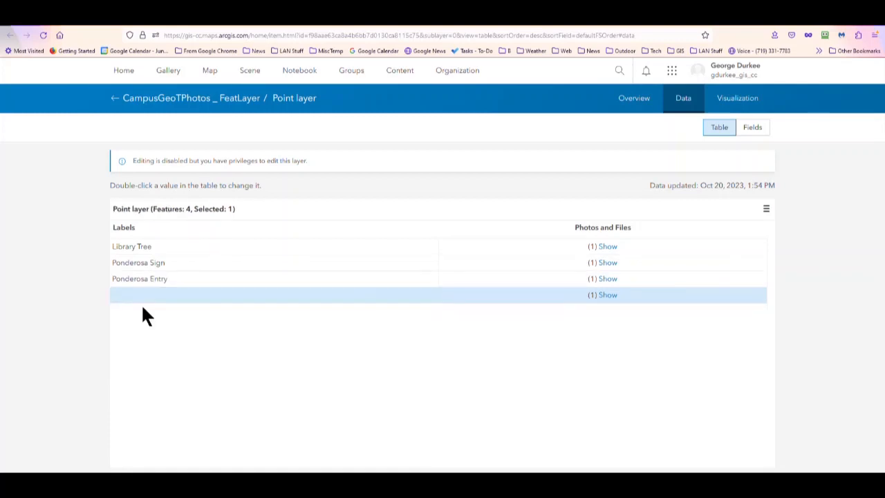
pyautogui.doubleClick(145, 298)
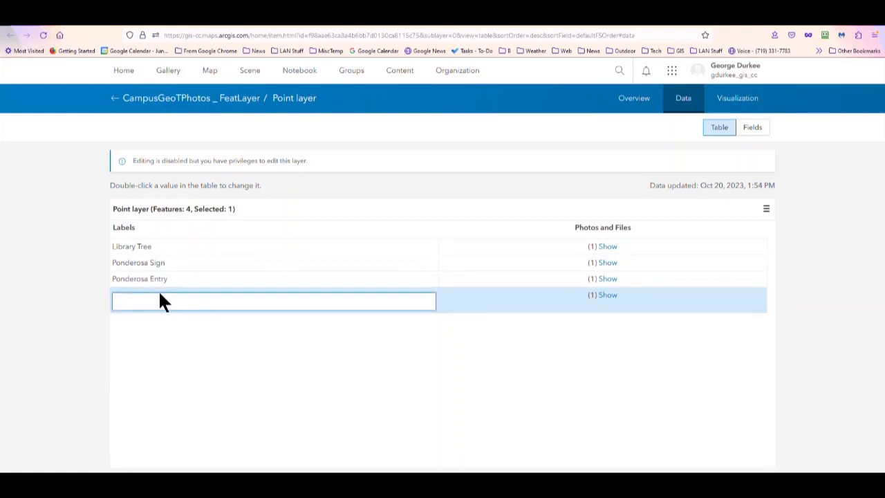
pyautogui.write('Maple Child Dev')
pyautogui.press('Return')
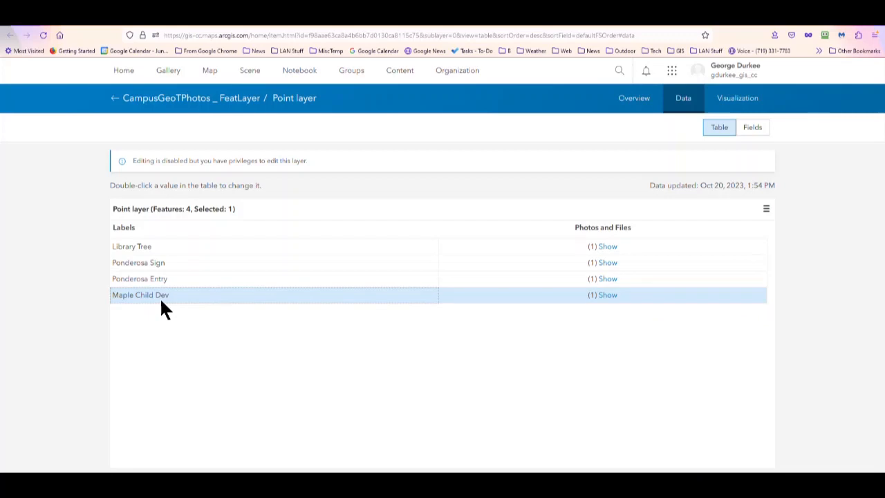
# - Return to the web map, check the label and photo in the pop-up of the easternmost photo point, and close it
pyautogui.click(627, 100)
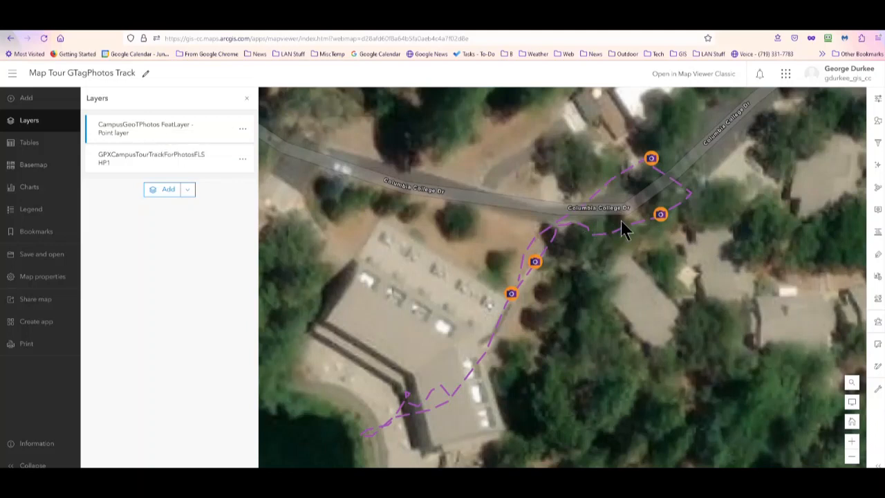
pyautogui.click(660, 217)
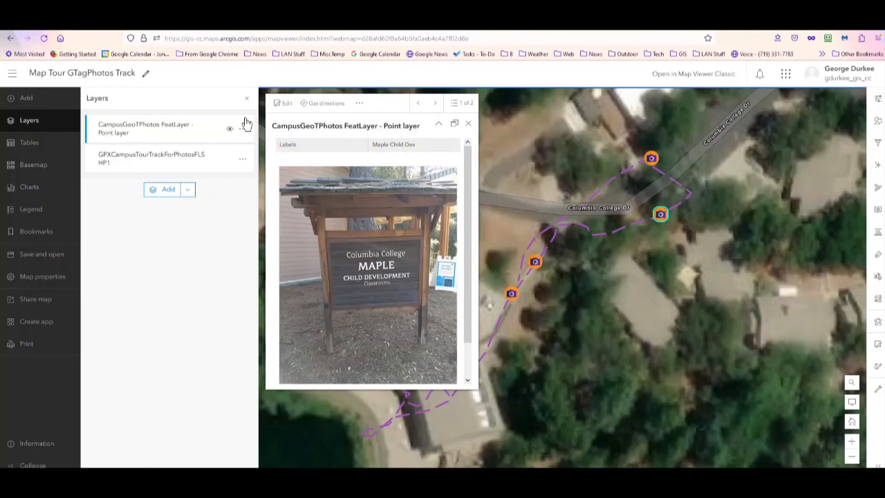
pyautogui.click(468, 123)
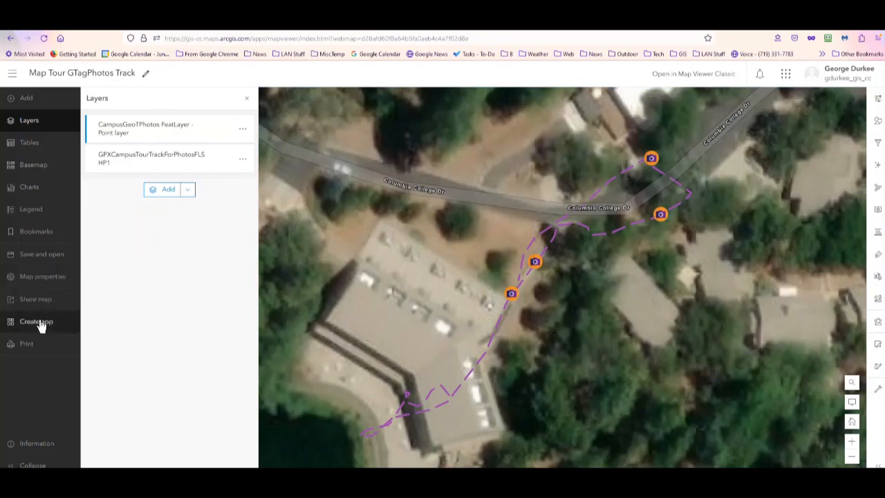
pyautogui.click(787, 75)
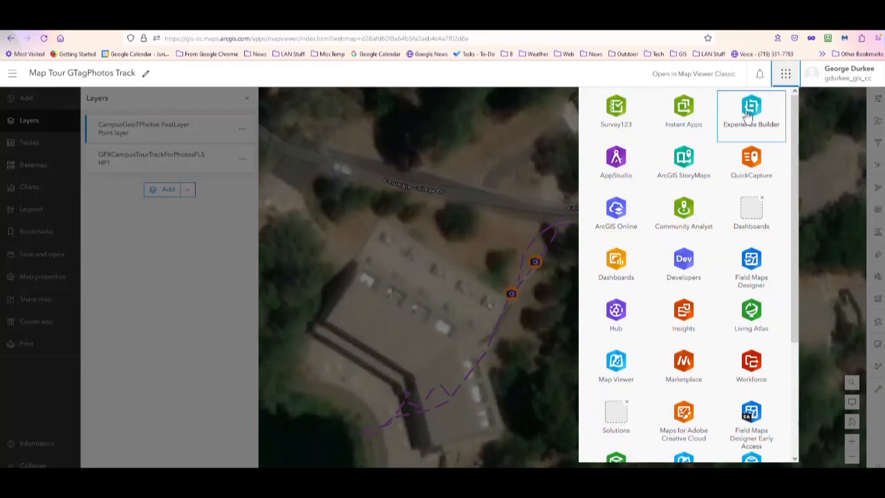
pyautogui.click(786, 73)
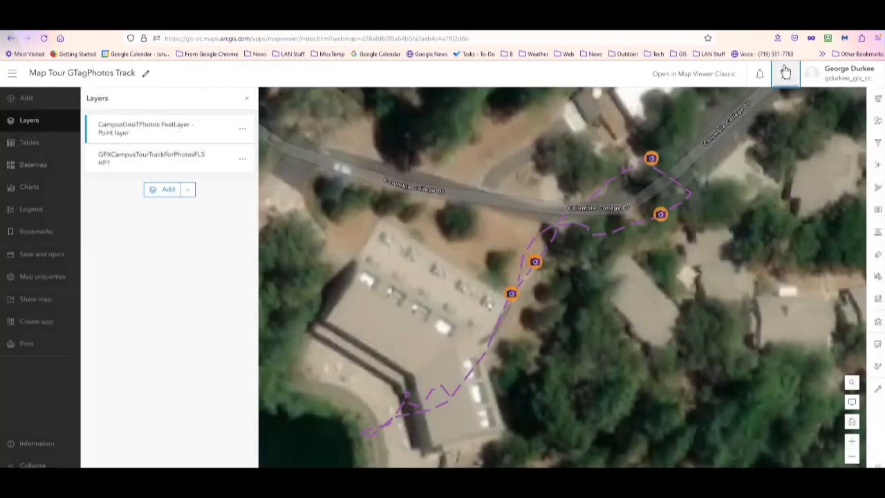
pyautogui.click(38, 322)
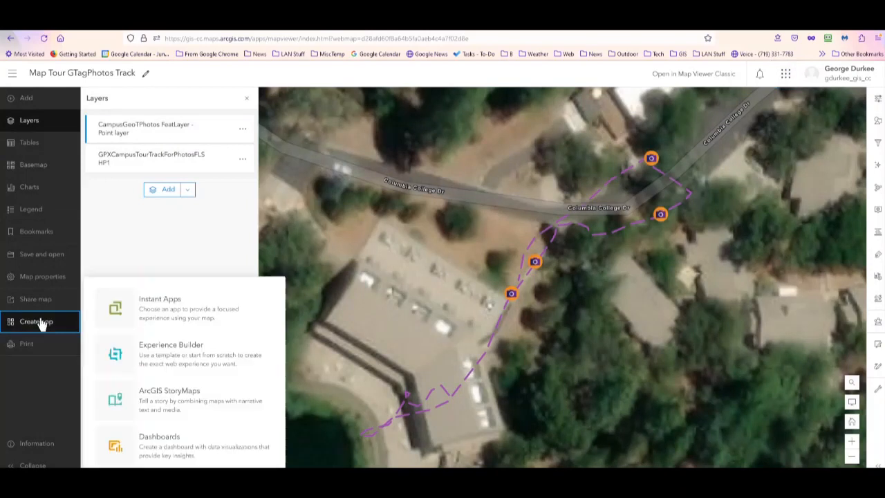
pyautogui.click(160, 358)
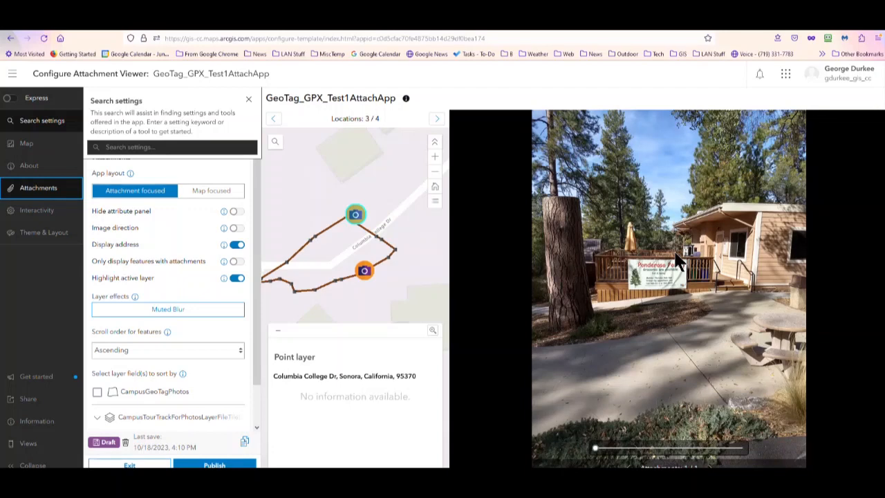
pyautogui.click(139, 27)
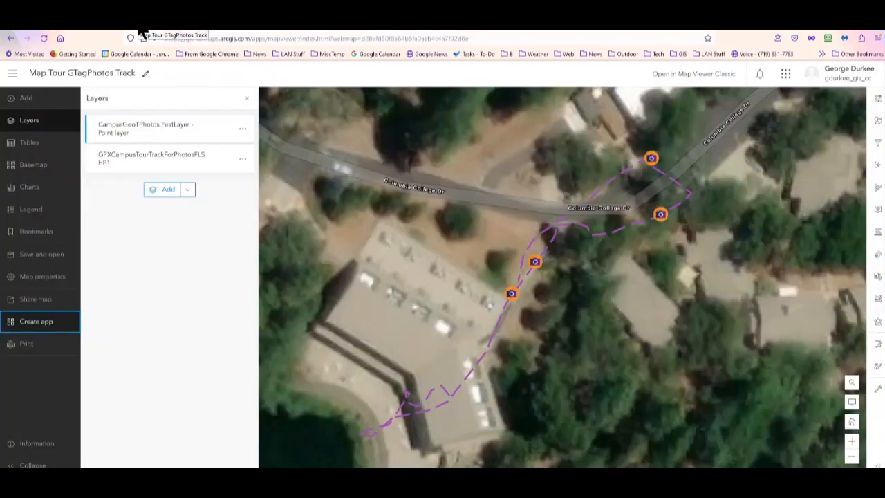
# - Create an Experience Builder app from the web map, using the Blank fullscreen template
pyautogui.click(35, 323)
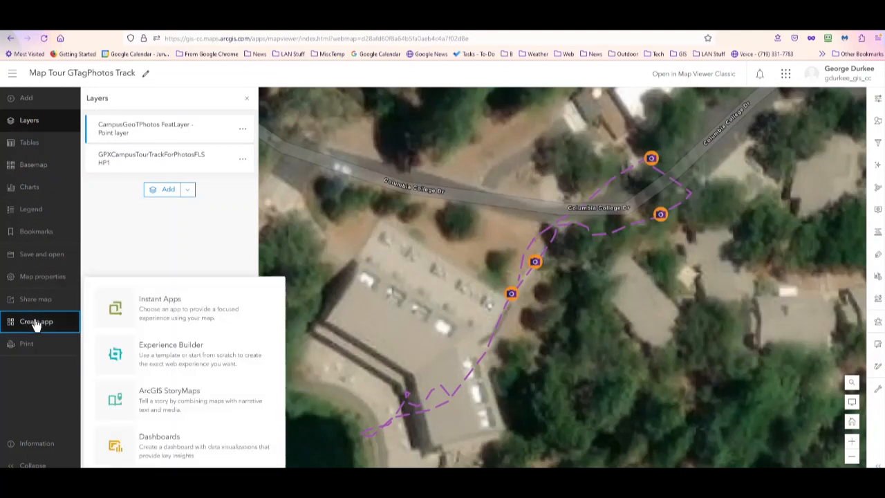
pyautogui.click(159, 352)
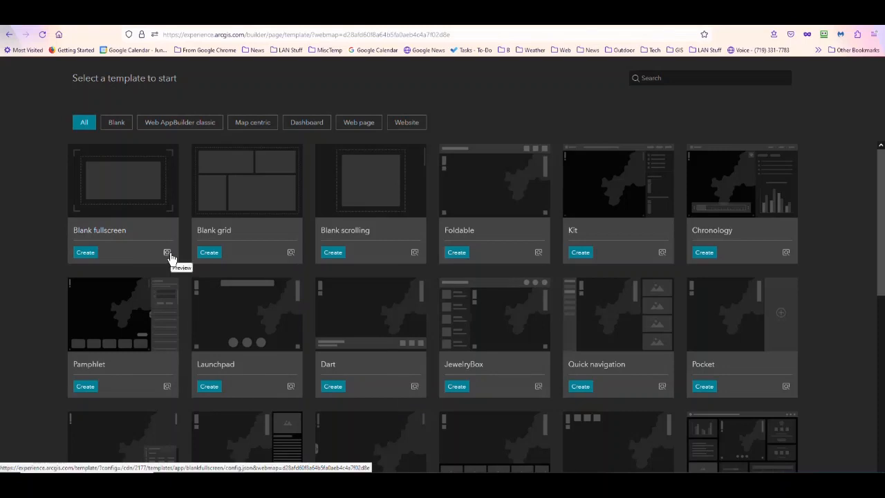
pyautogui.click(84, 254)
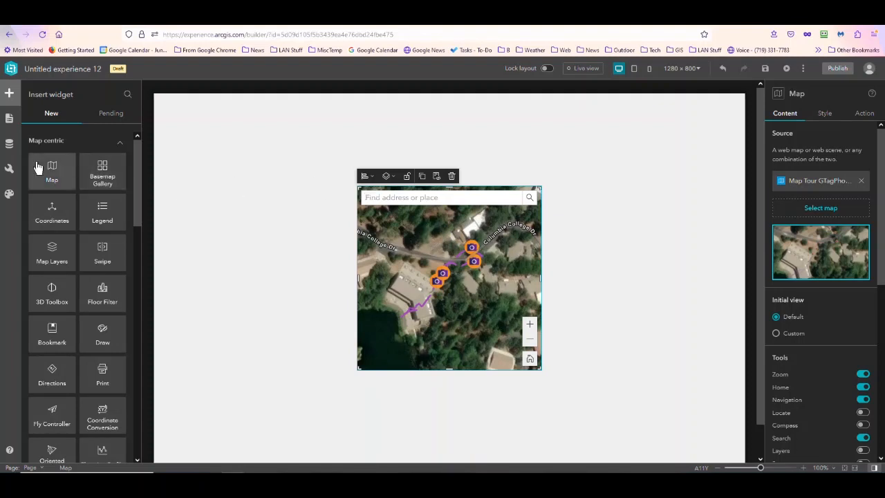
# - Try adding a second Map widget to the page and choosing its source map, then delete that widget
pyautogui.moveTo(39, 167); pyautogui.dragTo(247, 202)
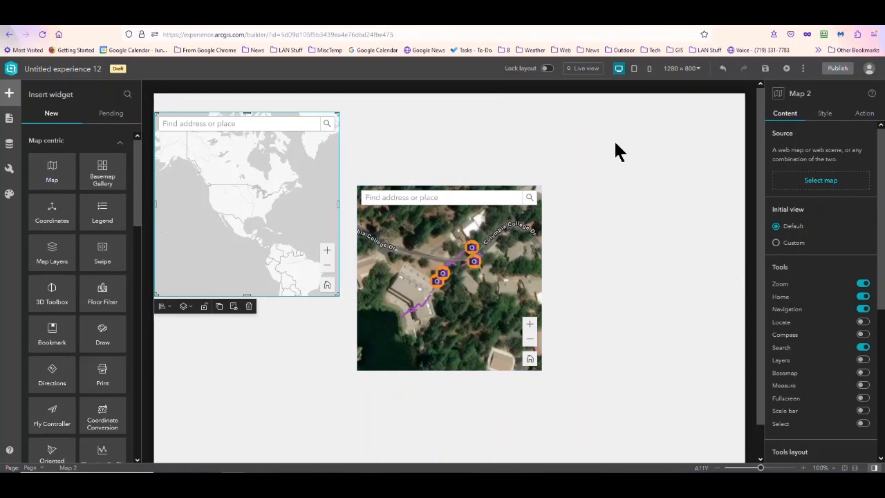
pyautogui.click(814, 181)
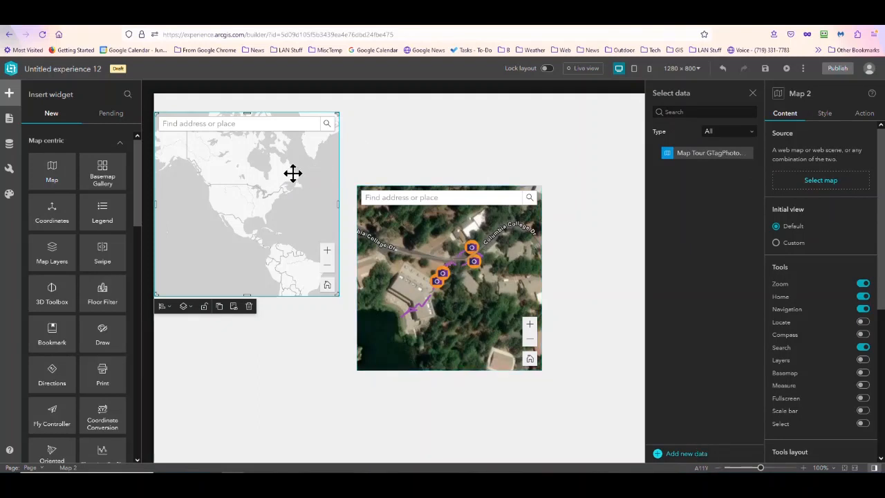
pyautogui.click(249, 308)
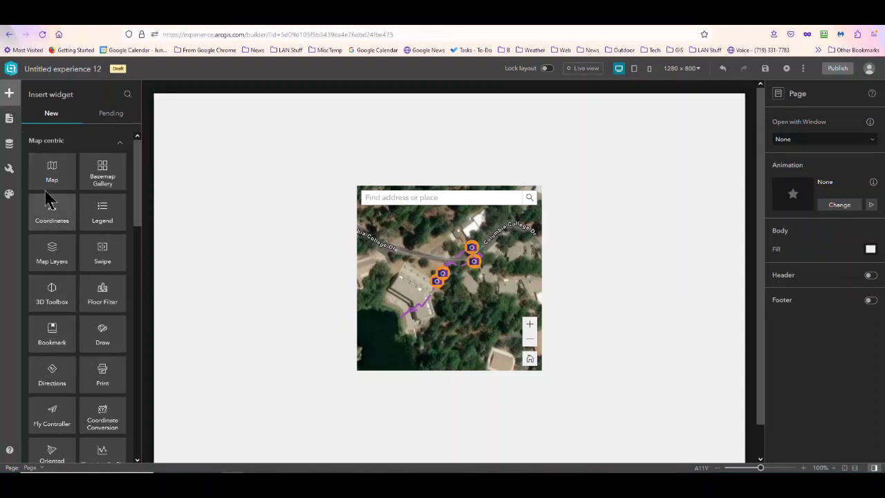
# - Review the experience's page outline, data sources, utility services and themes, and return to the widget collection
pyautogui.click(9, 120)
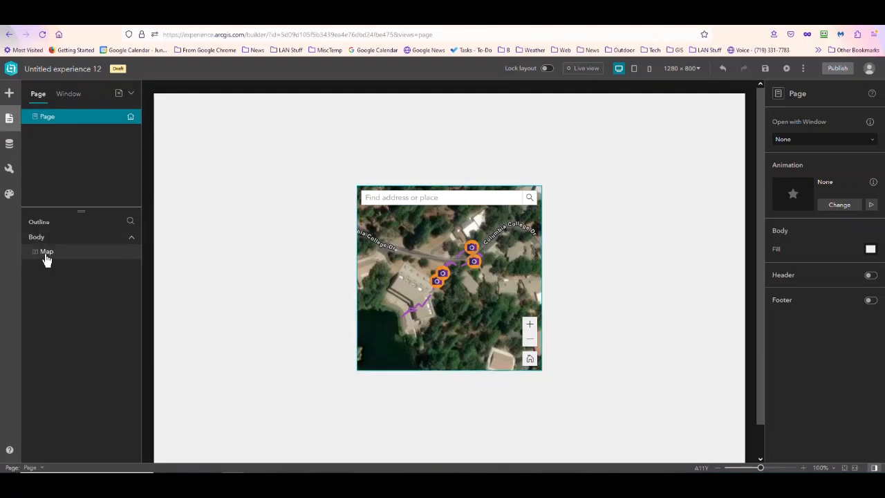
pyautogui.click(9, 149)
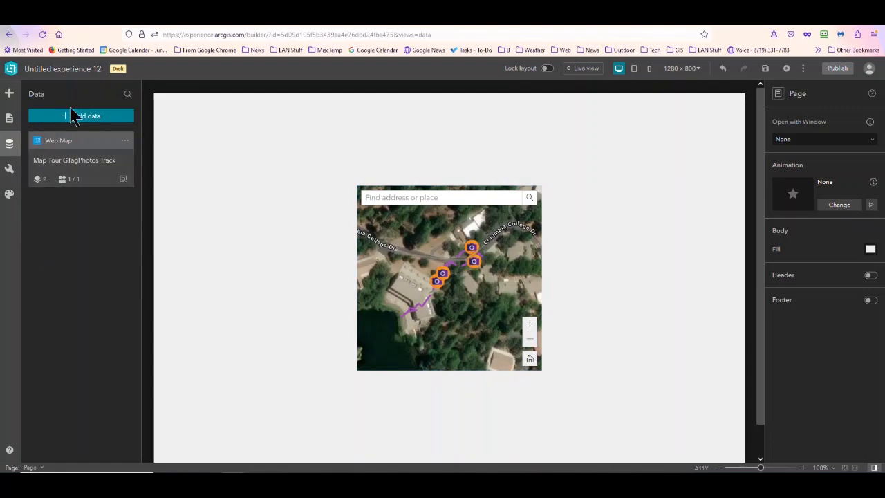
pyautogui.click(9, 169)
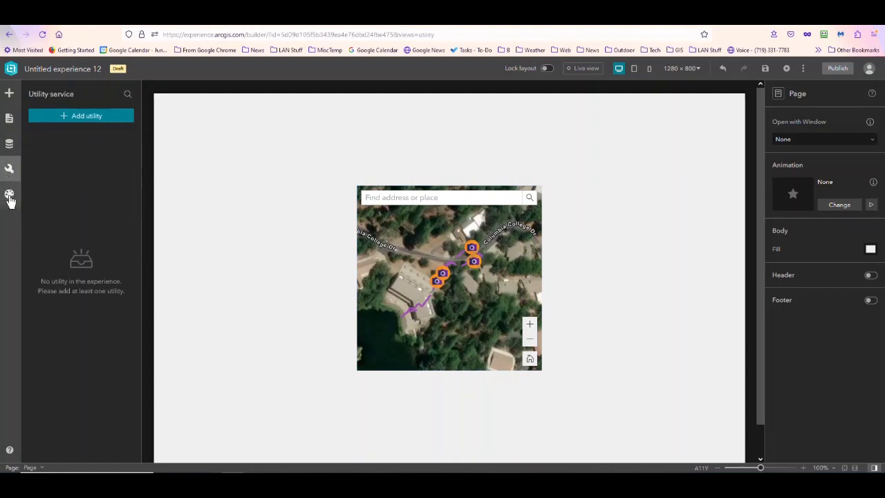
pyautogui.click(9, 196)
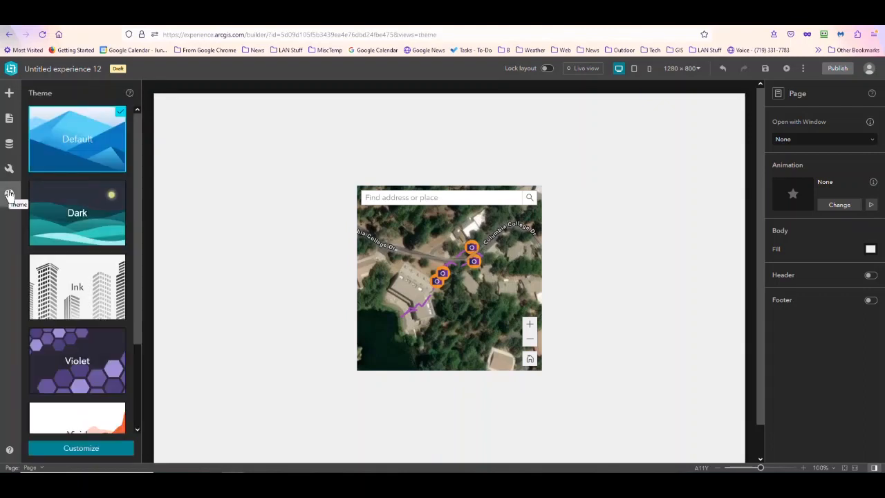
pyautogui.click(10, 94)
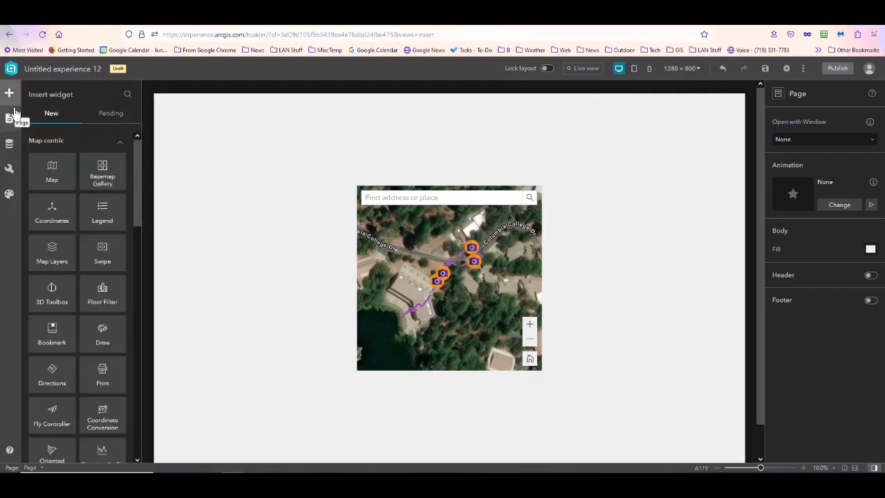
# - Move the map widget up near the page's upper edge and enlarge it towards the page's right edge
pyautogui.moveTo(432, 276); pyautogui.dragTo(443, 217)
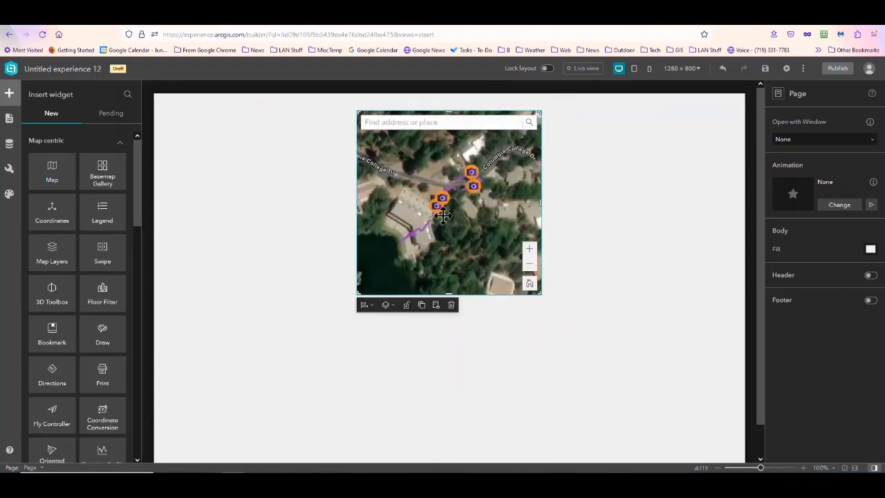
pyautogui.moveTo(538, 293); pyautogui.dragTo(714, 349)
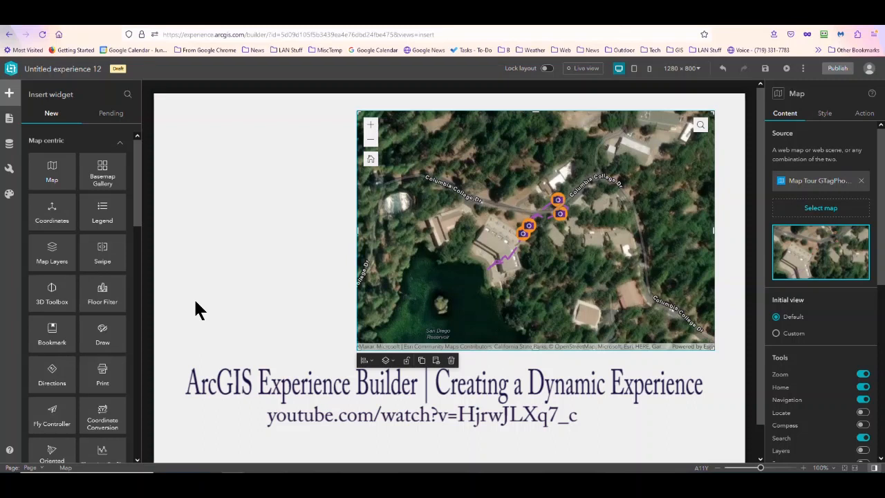
# - Add a Column layout widget in the empty area of the page to the left of the map
pyautogui.scroll(-5, 95, 335)
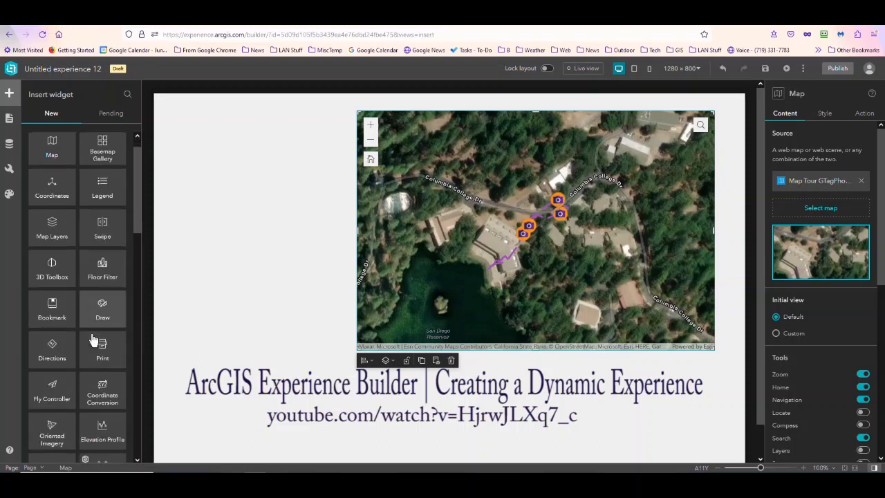
pyautogui.scroll(-4, 95, 346)
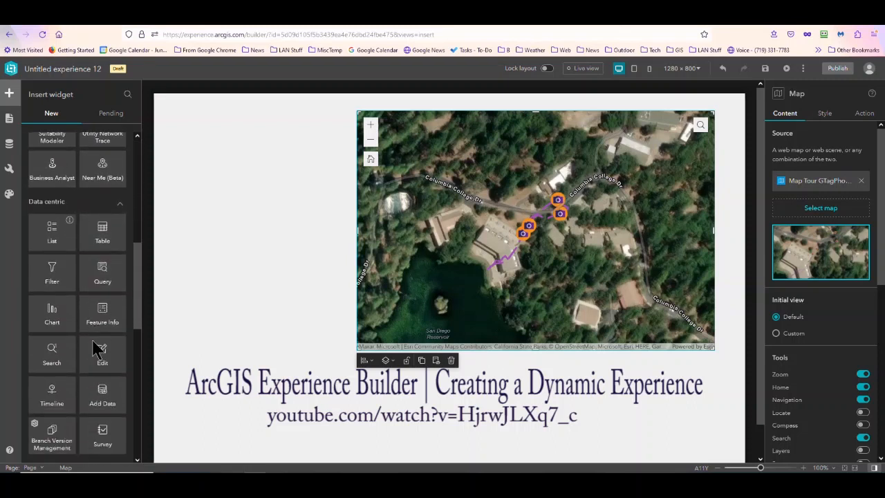
pyautogui.scroll(-3, 95, 345)
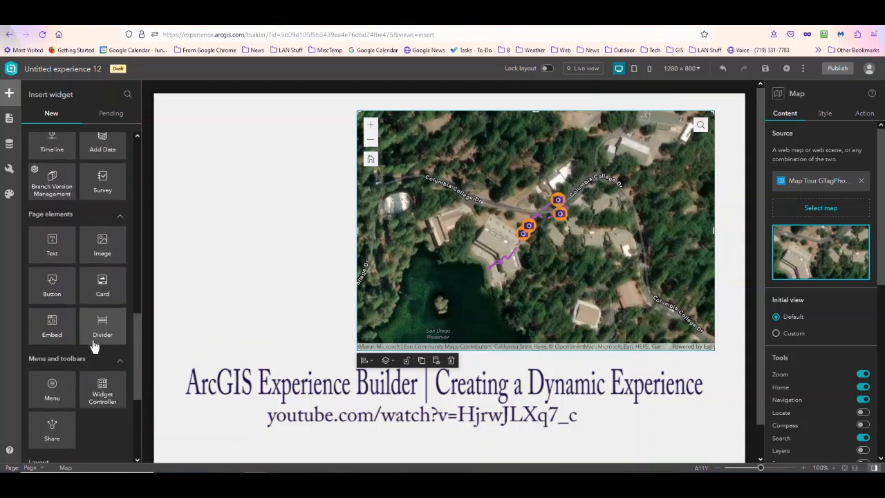
pyautogui.scroll(-2, 94, 358)
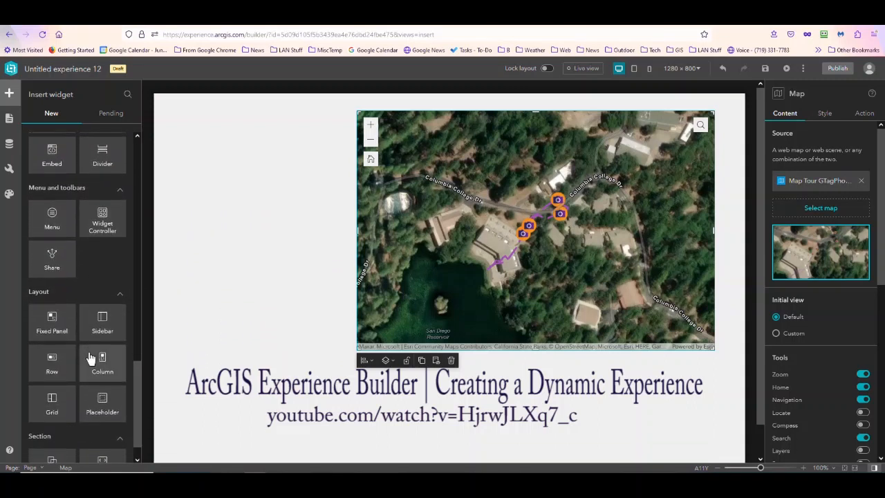
pyautogui.scroll(1, 102, 373)
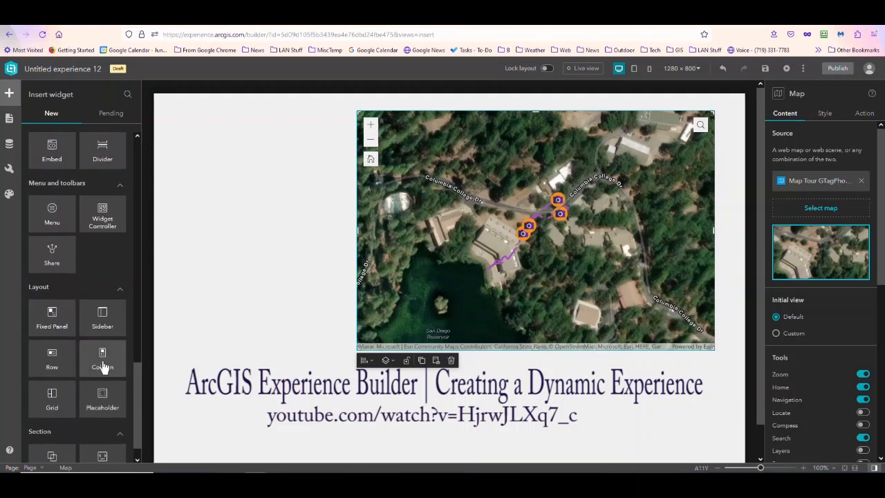
pyautogui.moveTo(102, 366); pyautogui.dragTo(226, 242)
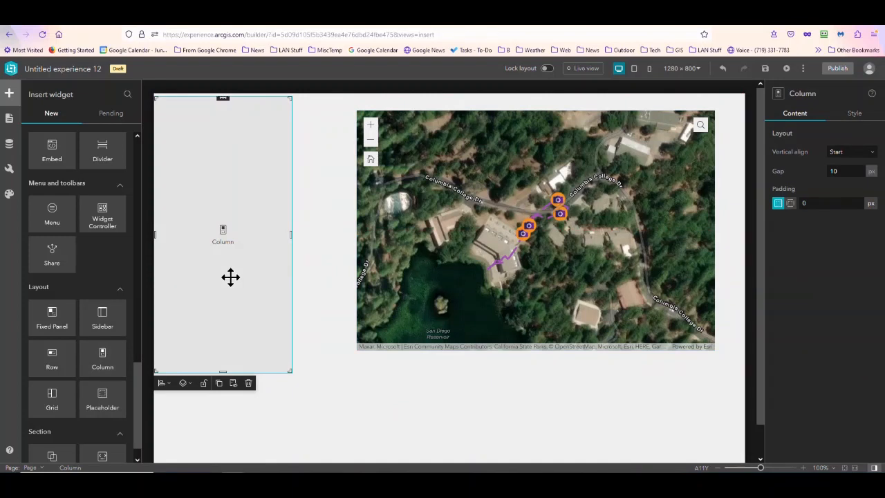
# - Place a List widget inside the column beside the map
pyautogui.scroll(2, 99, 310)
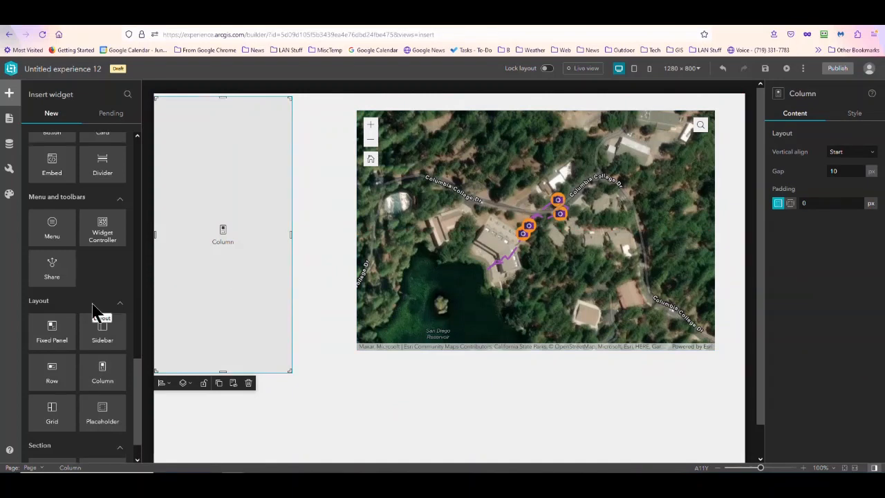
pyautogui.scroll(5, 105, 248)
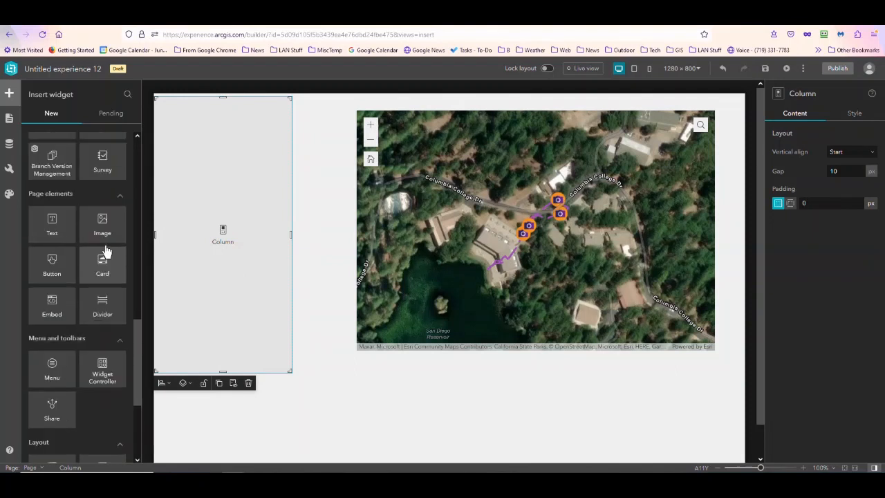
pyautogui.scroll(4, 100, 262)
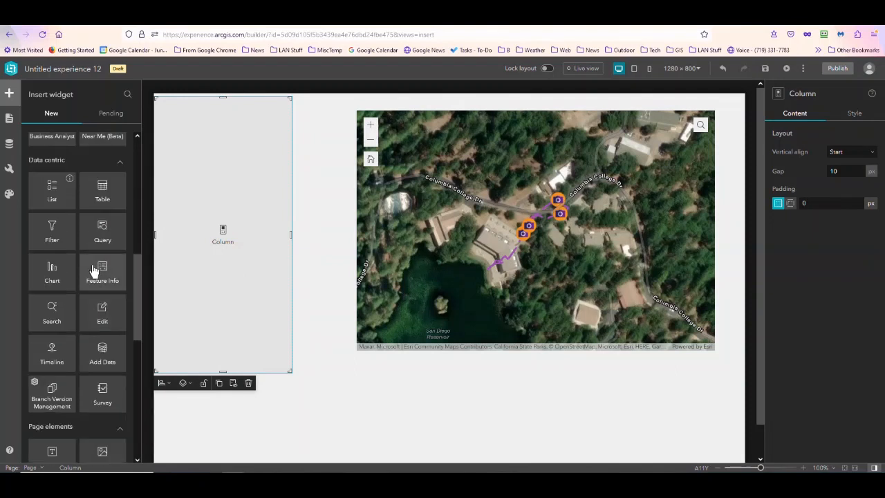
pyautogui.moveTo(50, 256); pyautogui.dragTo(223, 282)
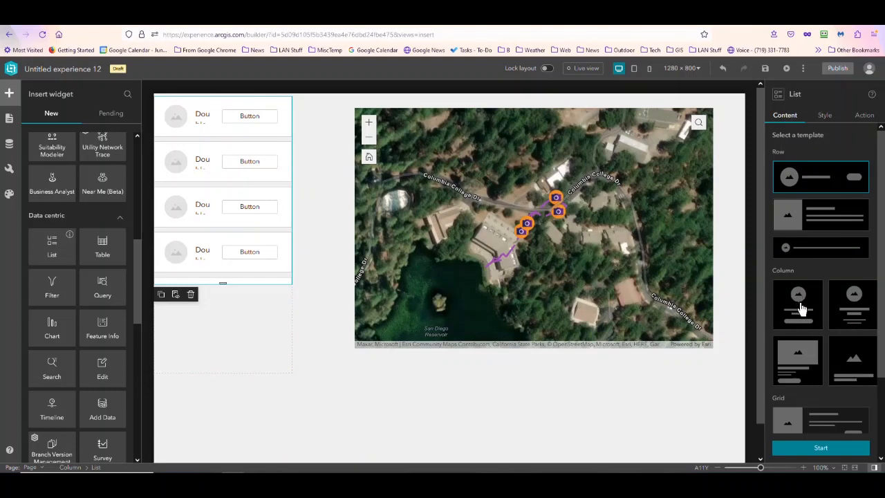
# - Compare the list templates and start the list with the row template that has an image beside two text fields
pyautogui.click(861, 310)
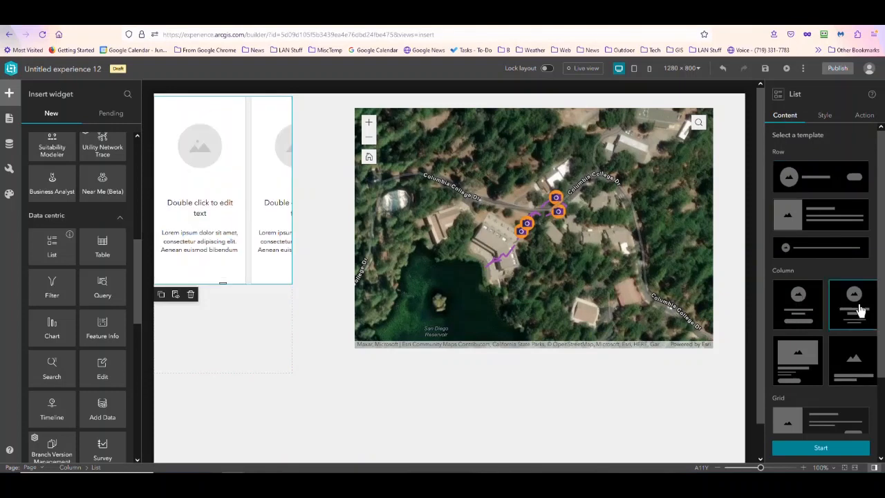
pyautogui.click(795, 356)
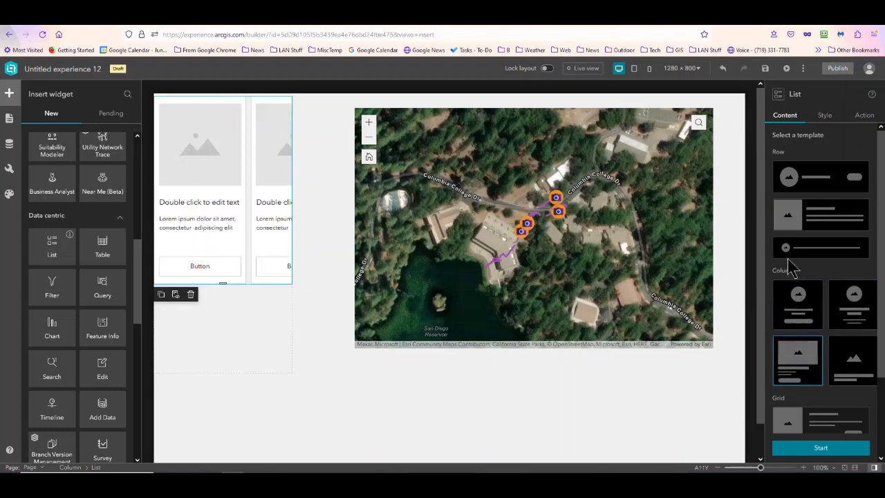
pyautogui.click(787, 220)
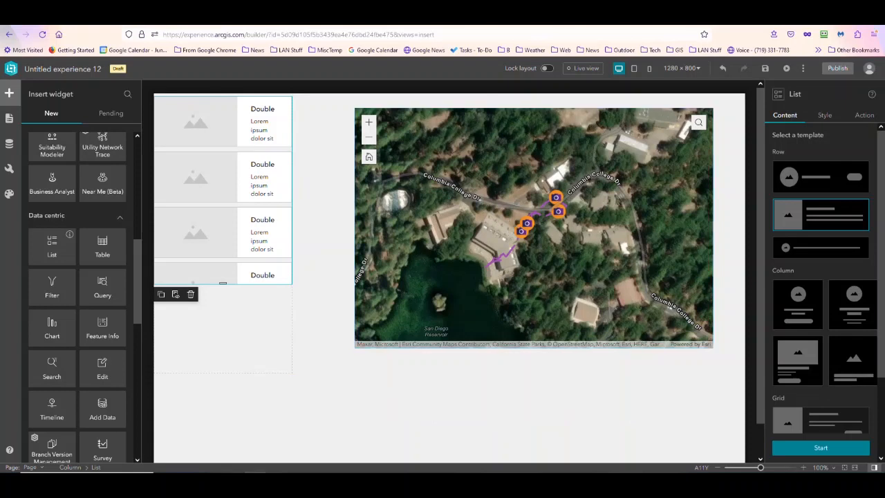
pyautogui.click(830, 450)
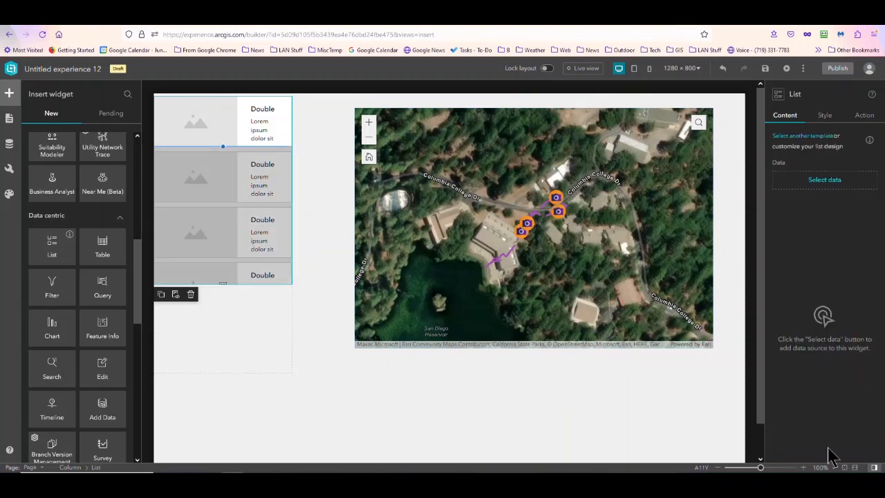
# - Connect the list to the CampusGeoTPhotos FeatLayer - Point layer from the Map Tour GTagPhotos Track web map
pyautogui.click(809, 181)
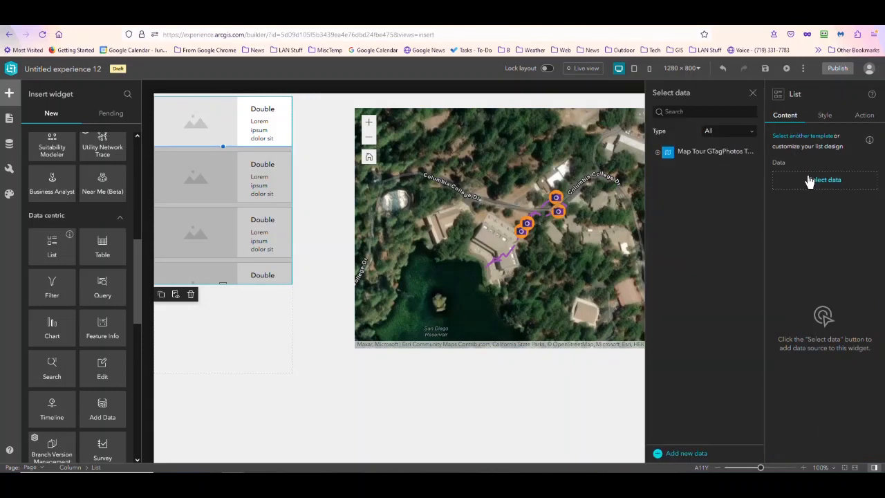
pyautogui.click(658, 152)
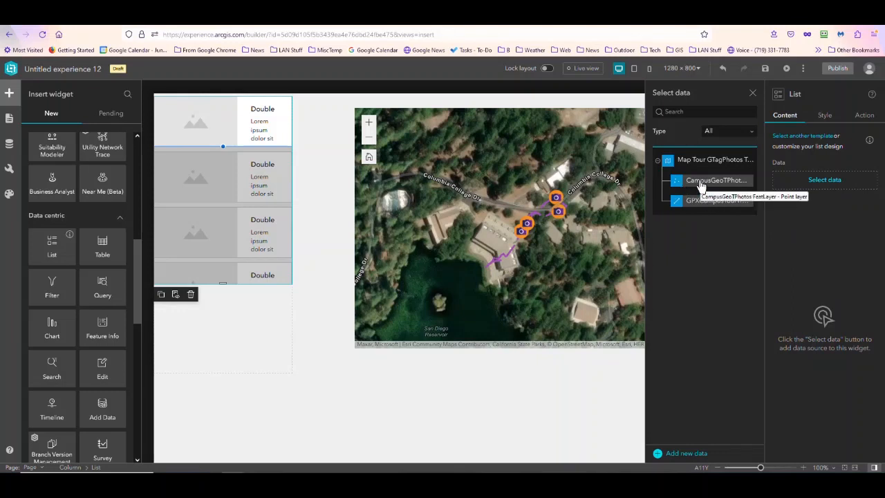
pyautogui.click(701, 183)
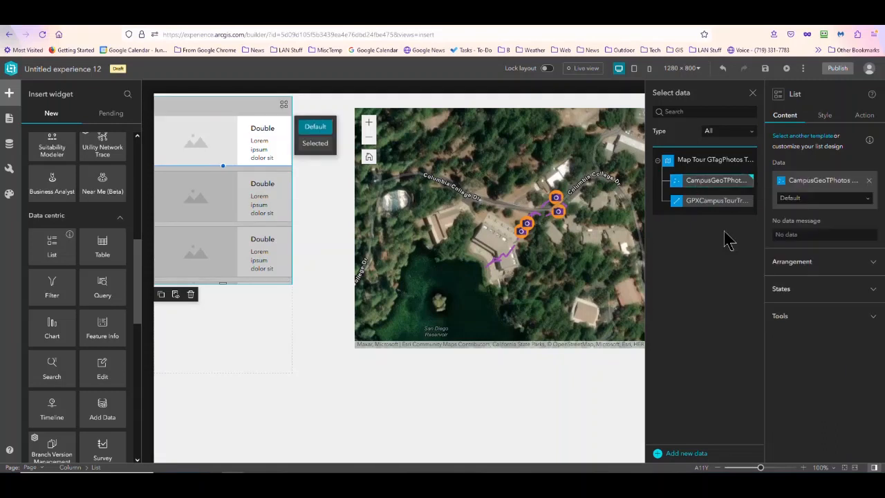
# - Make the image in the list's row template dynamic, sourced from the auto-populated attachments, and leave its link set to None
pyautogui.click(10, 121)
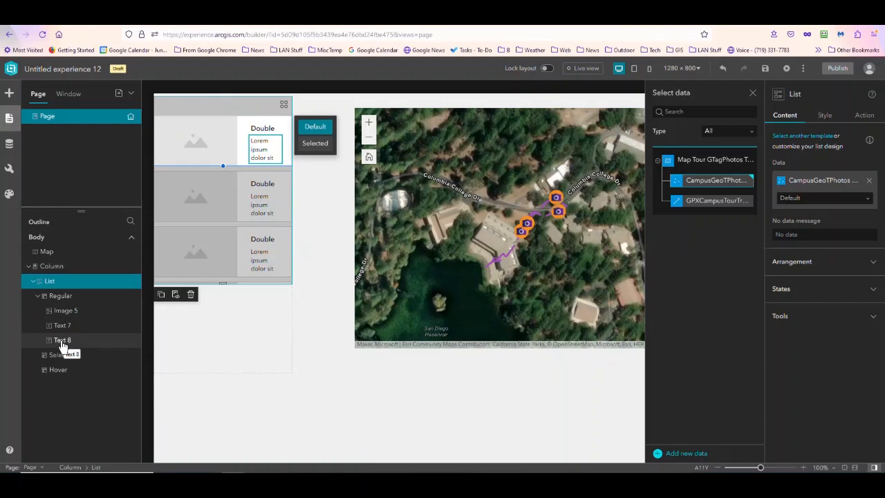
pyautogui.click(202, 148)
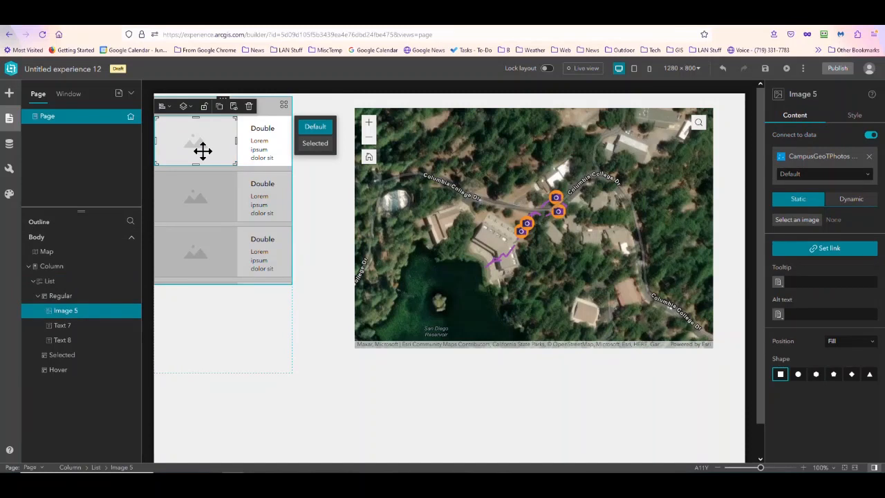
pyautogui.click(850, 200)
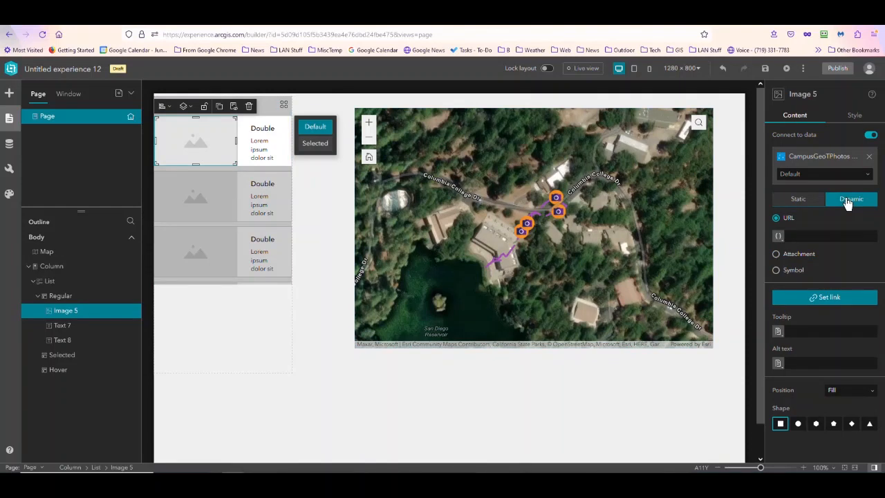
pyautogui.click(777, 254)
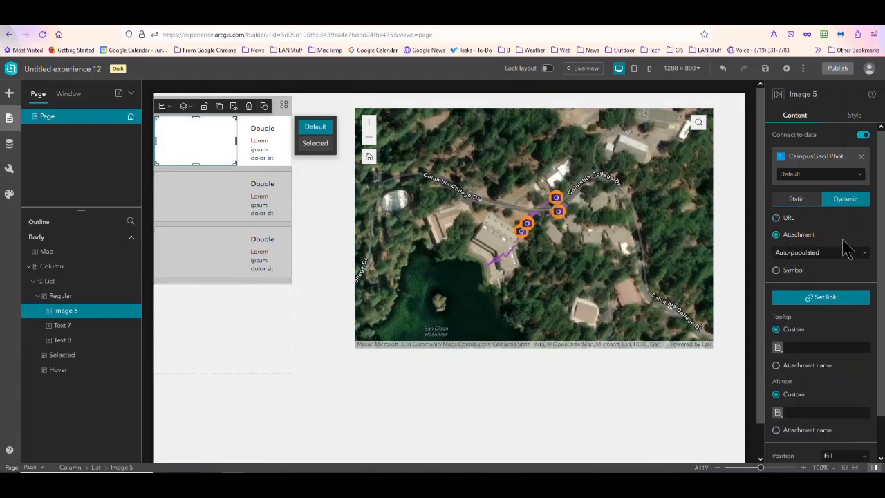
pyautogui.click(823, 298)
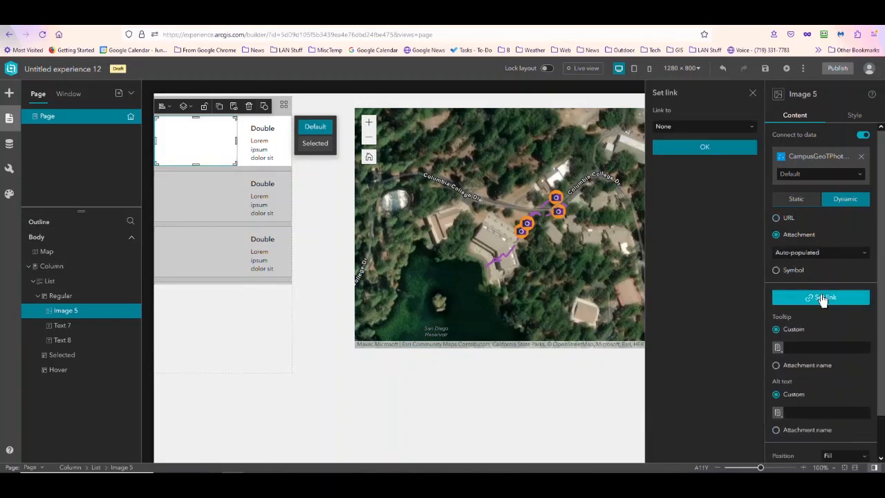
pyautogui.click(705, 149)
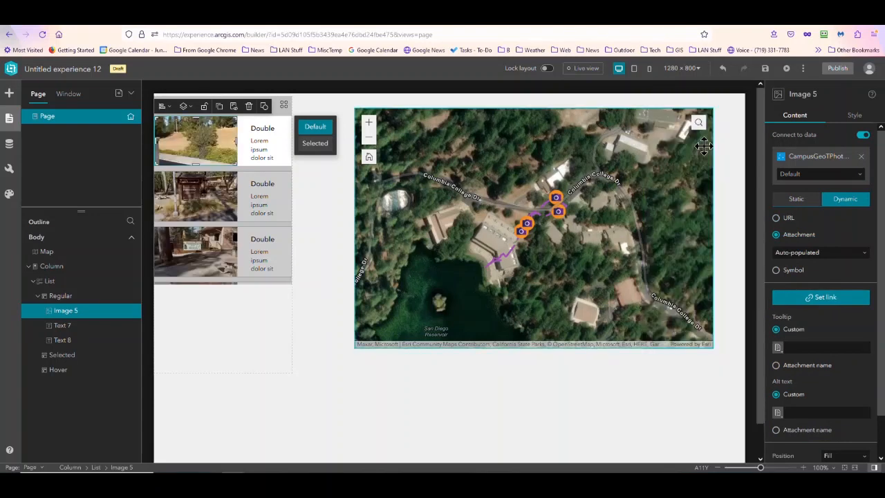
# - Lengthen the List widget inside the column to fit four full photo rows
pyautogui.click(216, 272)
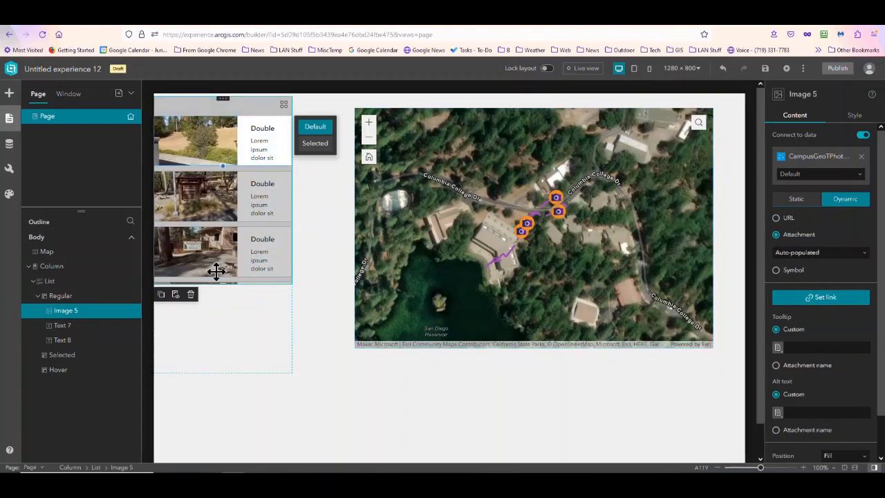
pyautogui.click(215, 272)
pyautogui.moveTo(223, 287); pyautogui.dragTo(223, 339)
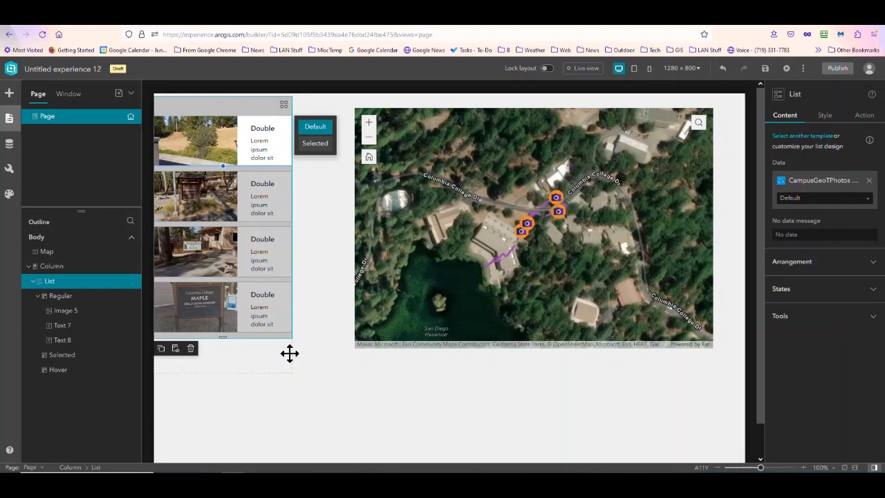
# - Rename the experience to Campus Tour and save it
pyautogui.click(95, 70)
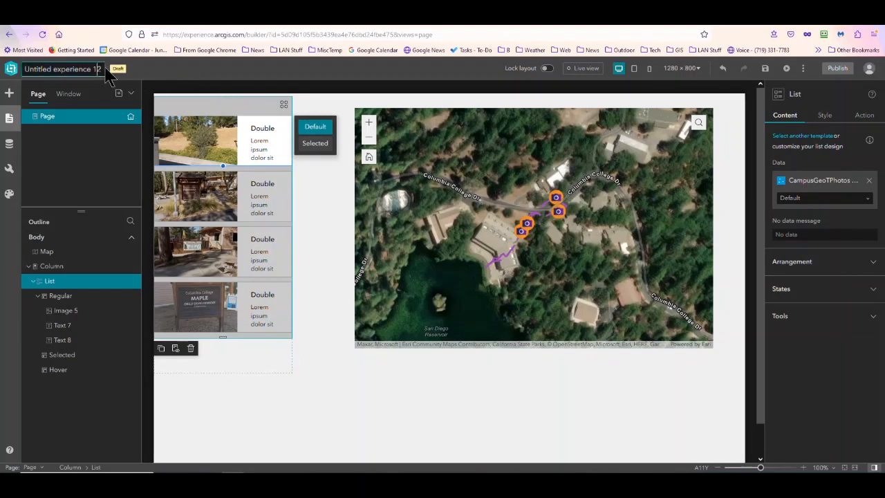
pyautogui.moveTo(101, 69); pyautogui.dragTo(5, 66)
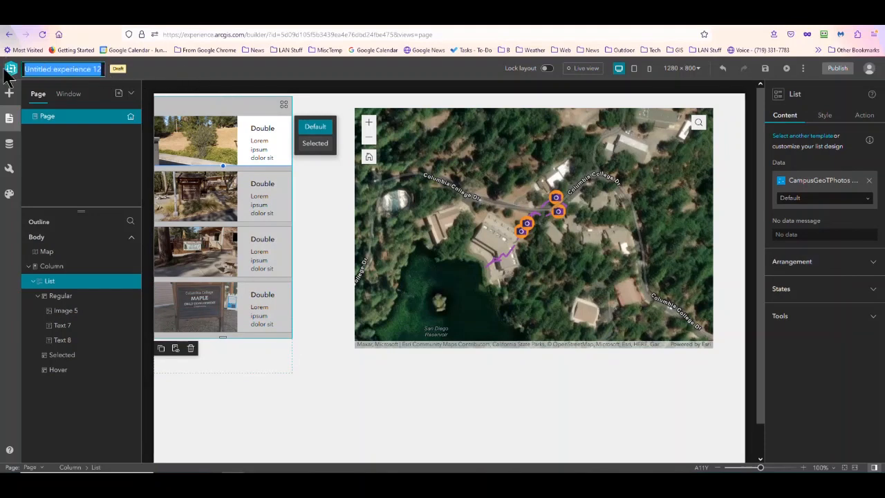
pyautogui.write('Ca')
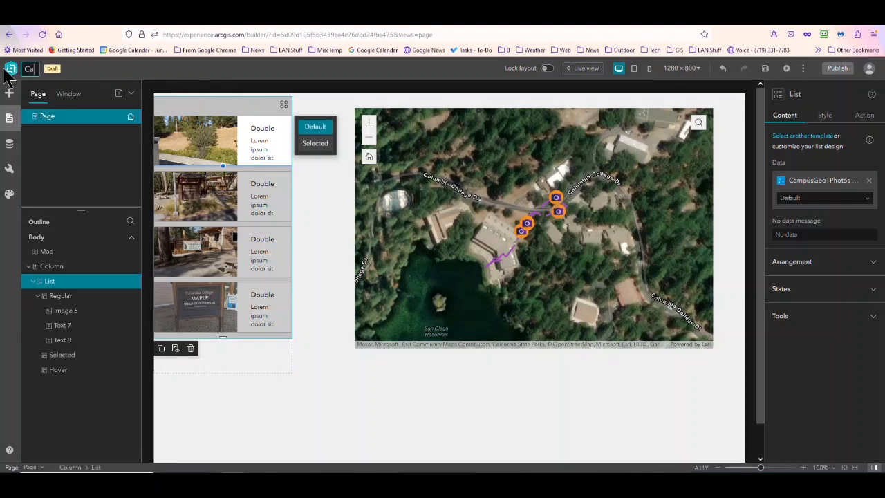
pyautogui.write('mpus Tou')
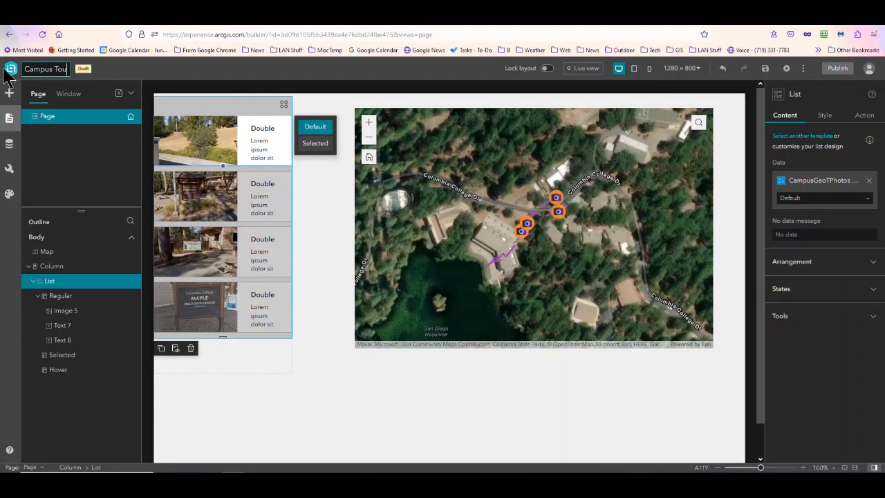
pyautogui.write('r')
pyautogui.press('Return')
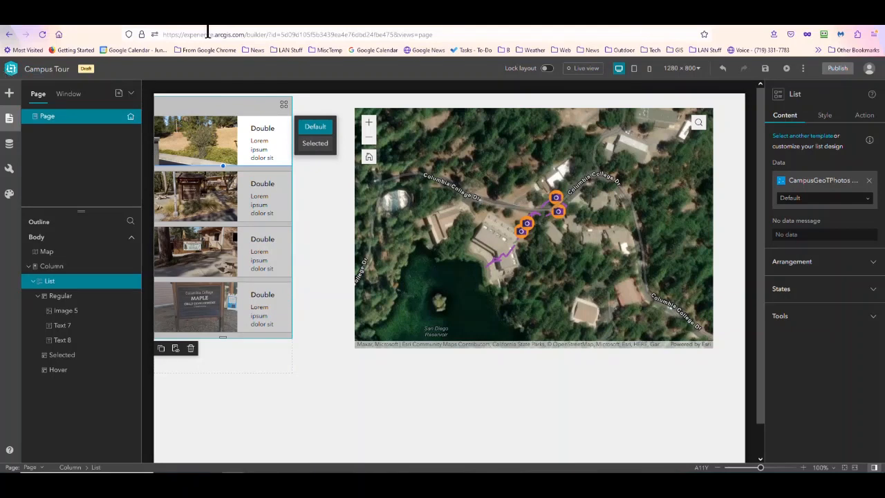
pyautogui.click(764, 69)
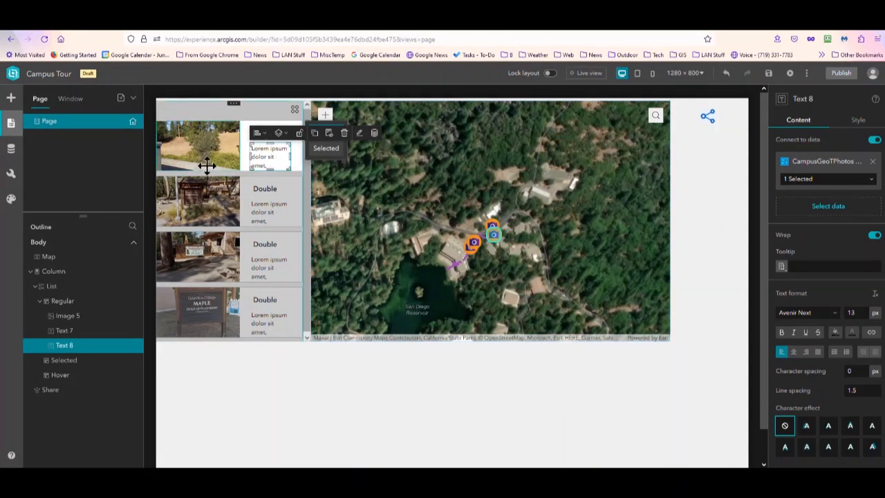
# - Fill the lower text field of the list's row template with dynamic content from the Labels attribute
pyautogui.doubleClick(271, 159)
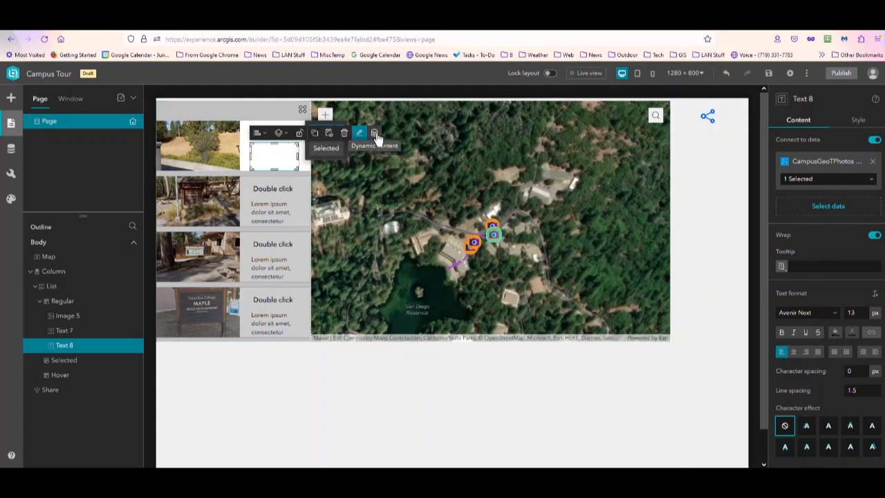
pyautogui.click(375, 135)
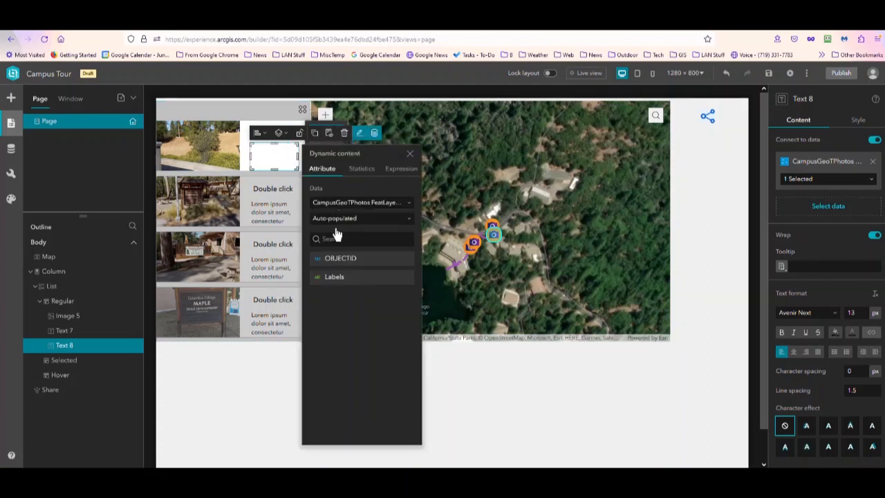
pyautogui.click(328, 277)
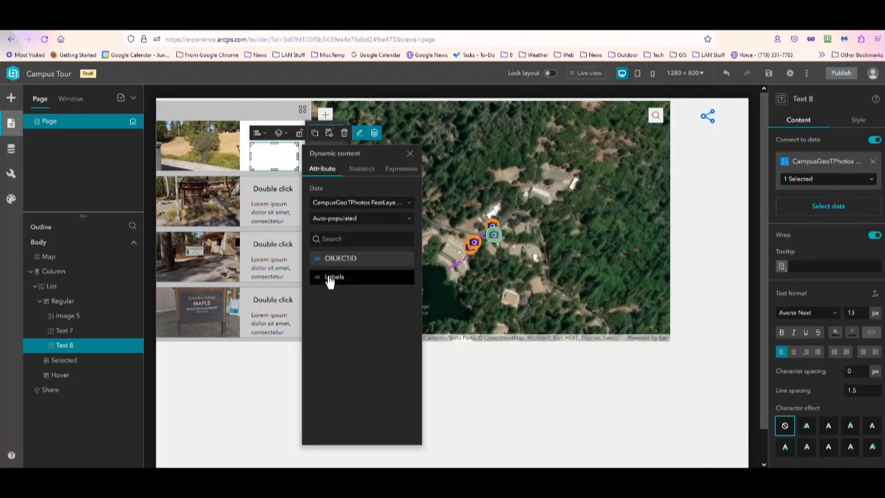
pyautogui.click(253, 371)
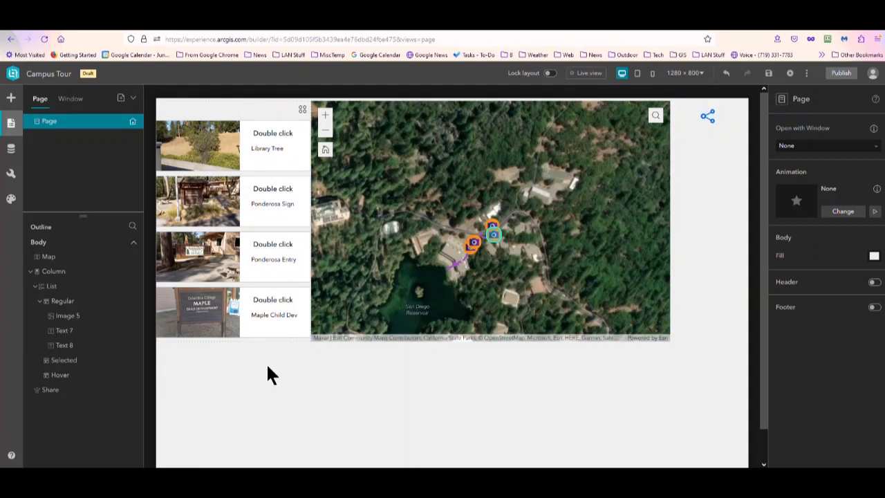
# - Fit the column's side against the map and shorten the column to end level with the map's lower edge
pyautogui.click(252, 232)
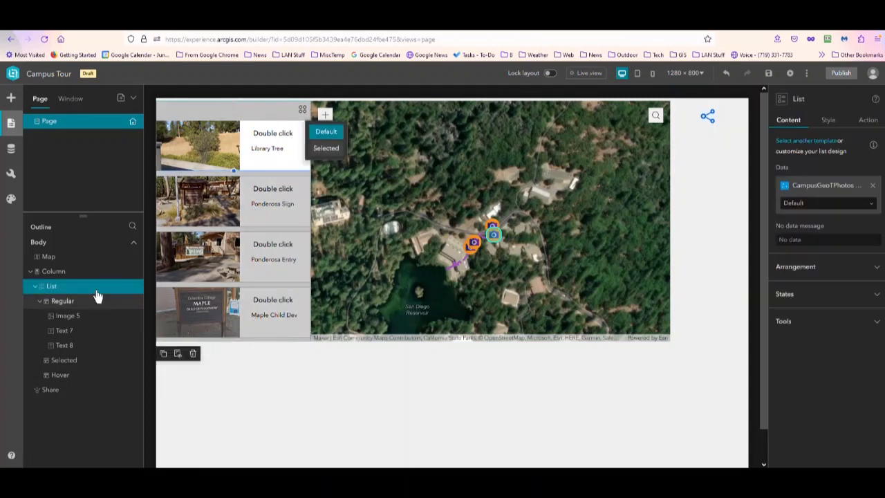
pyautogui.click(64, 272)
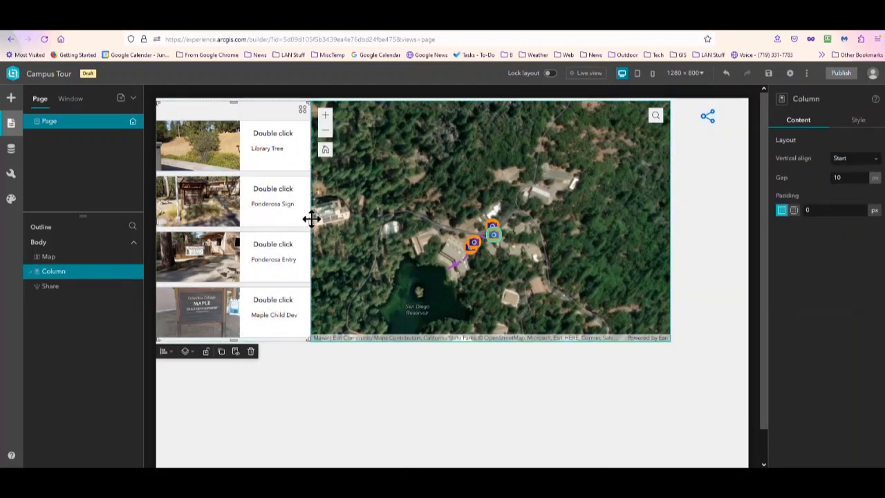
pyautogui.moveTo(306, 217); pyautogui.dragTo(303, 216)
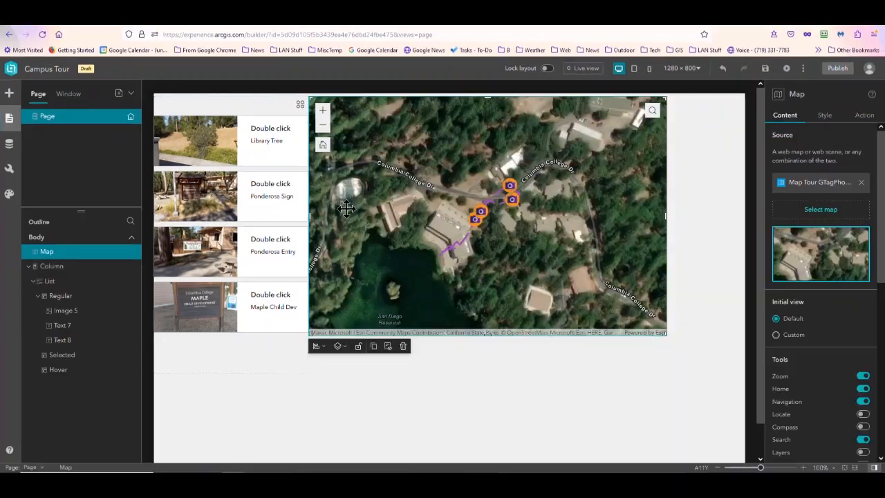
pyautogui.click(194, 357)
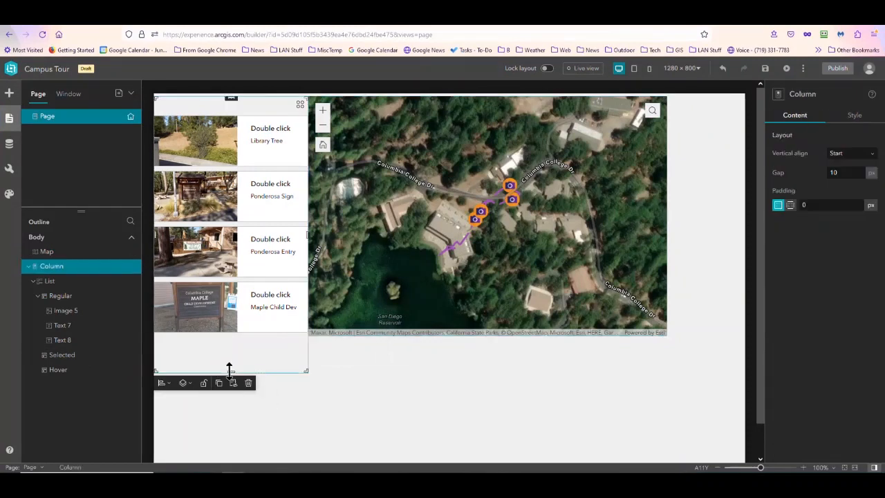
pyautogui.moveTo(230, 370); pyautogui.dragTo(233, 334)
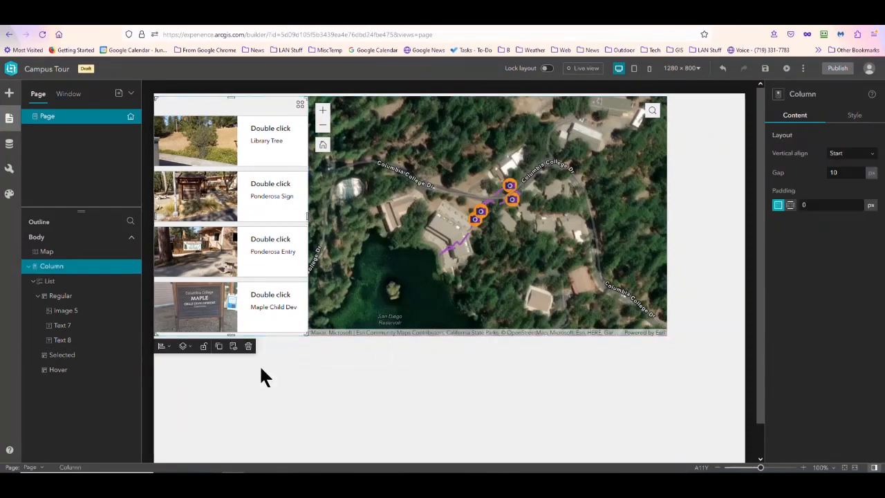
# - Add a Record selection changes trigger to the list with a Zoom to action on the Map widget
pyautogui.click(219, 141)
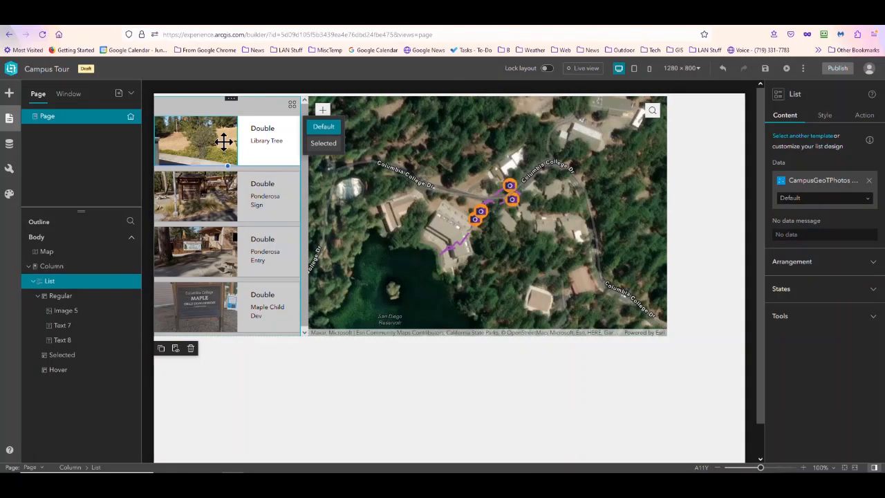
pyautogui.click(476, 220)
pyautogui.click(861, 119)
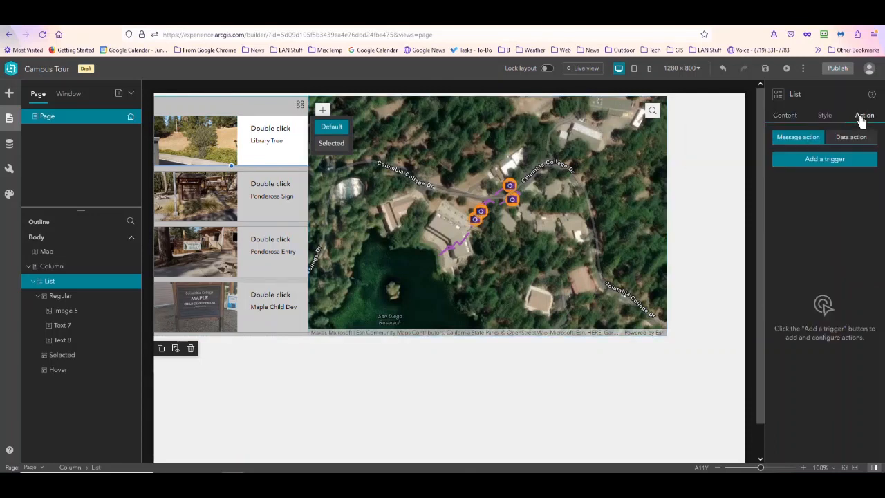
pyautogui.click(820, 161)
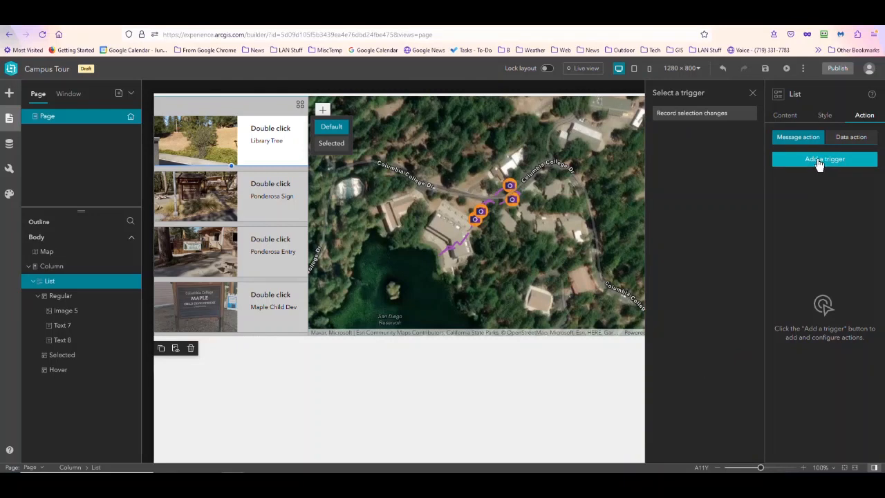
pyautogui.click(697, 114)
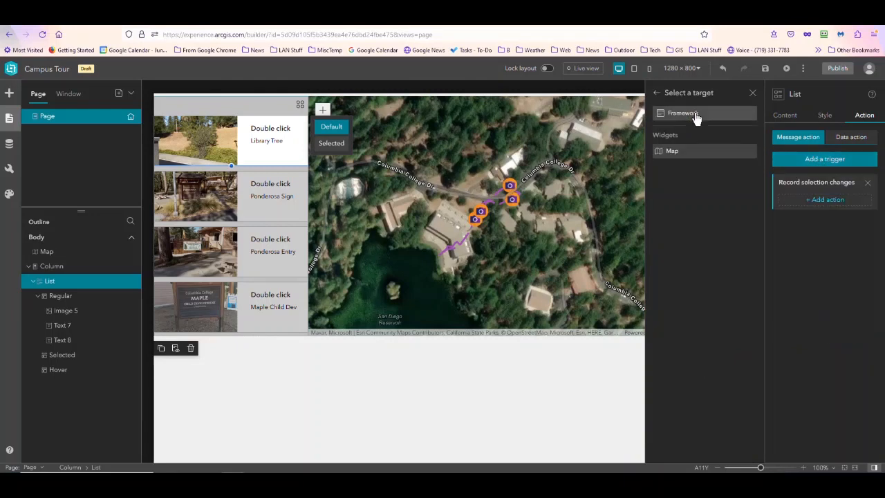
pyautogui.click(672, 154)
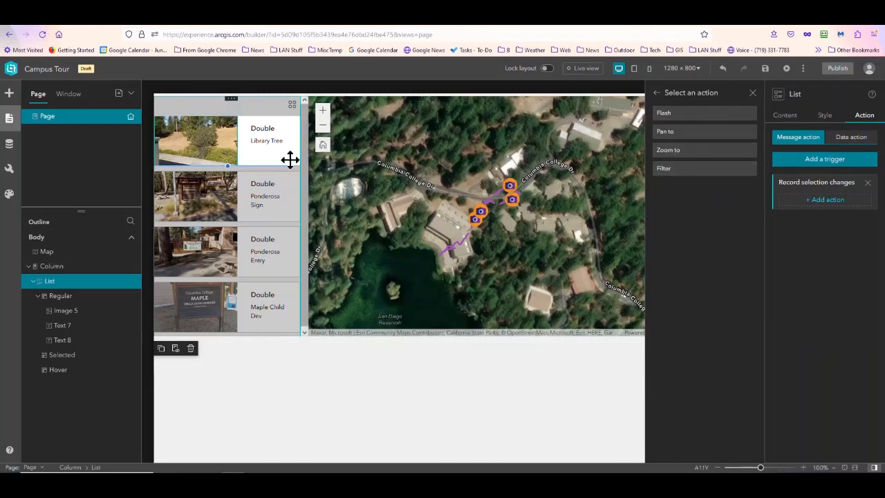
pyautogui.click(668, 152)
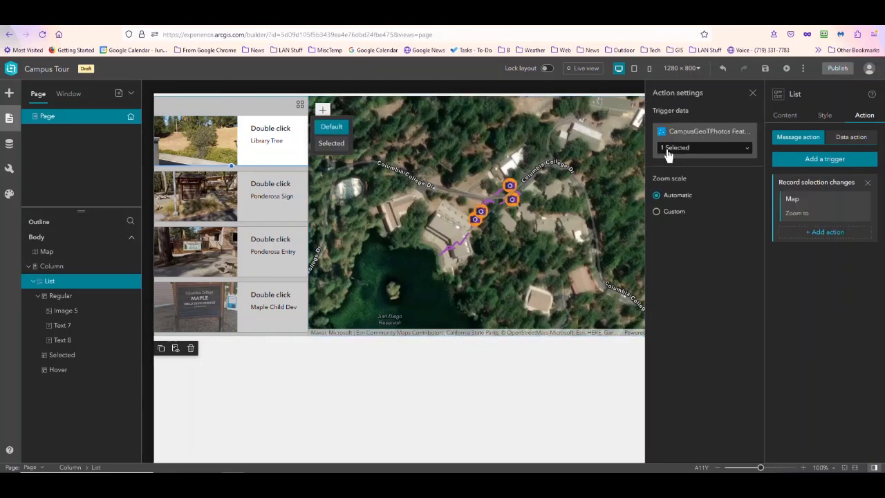
# - Add a Flash action on the Map widget to the list's Record selection changes trigger
pyautogui.click(817, 235)
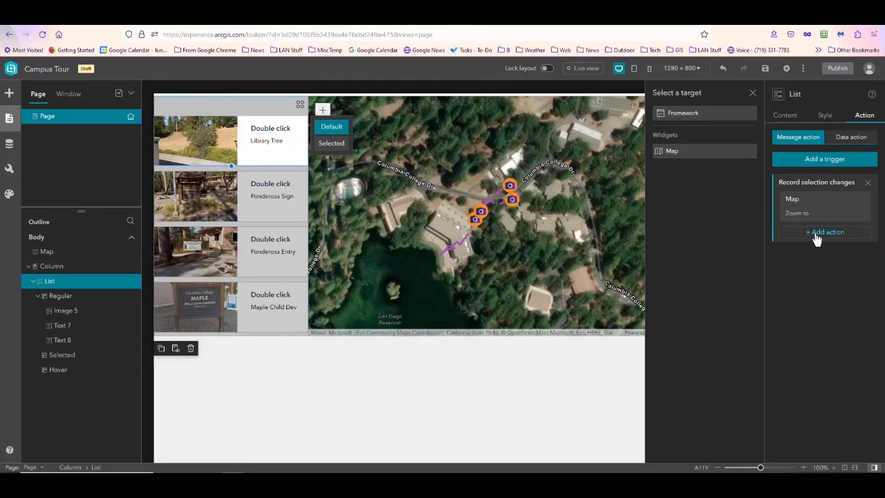
pyautogui.click(681, 151)
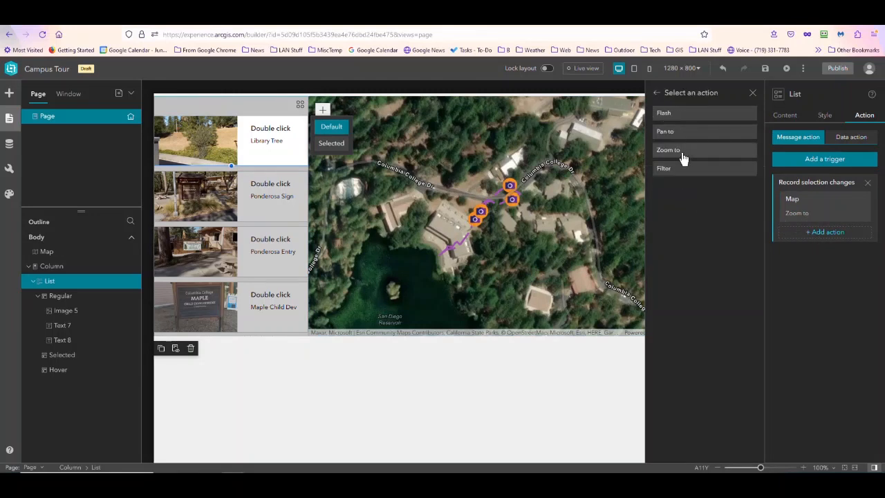
pyautogui.click(668, 114)
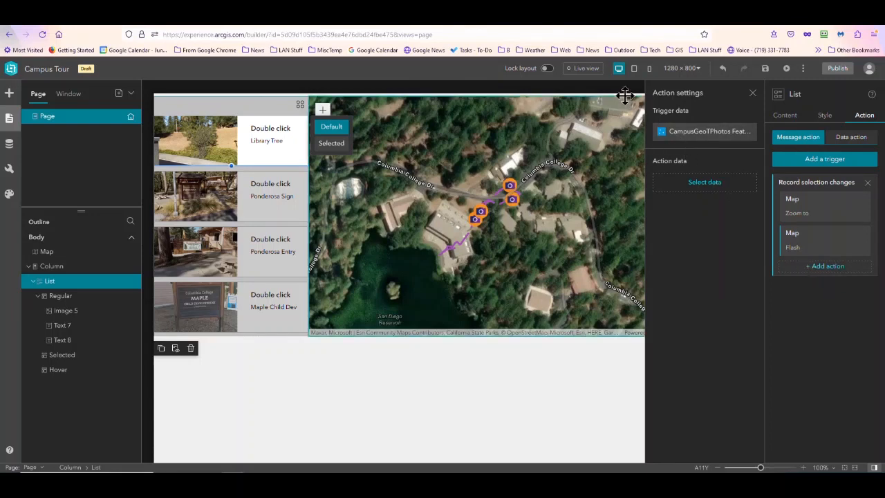
# - Test the list's map actions in live view by selecting the Library Tree and Ponderosa Sign entries
pyautogui.click(579, 71)
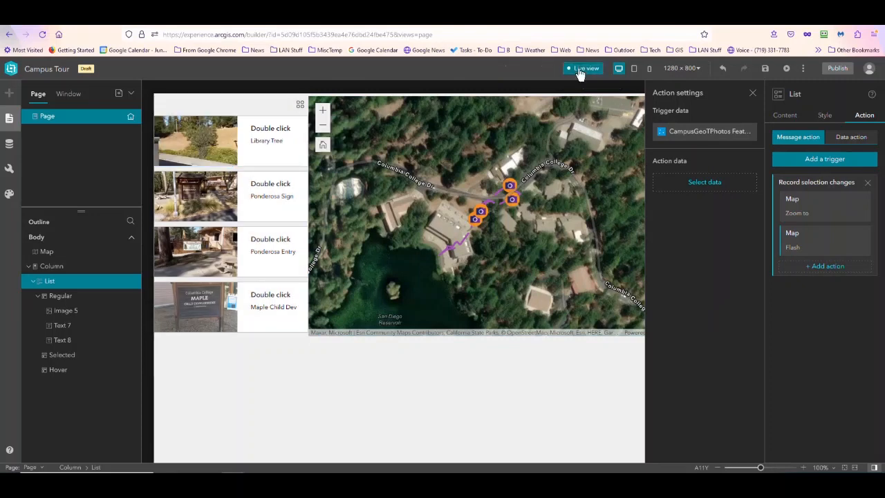
pyautogui.click(221, 146)
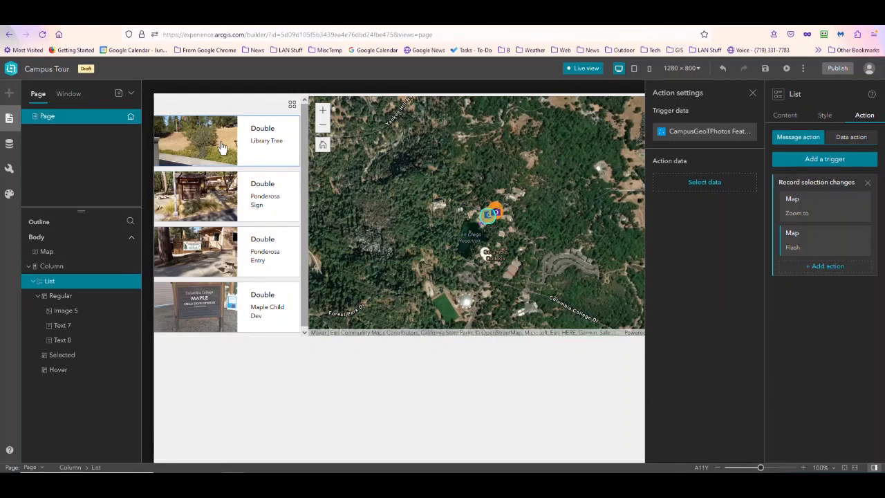
pyautogui.click(216, 201)
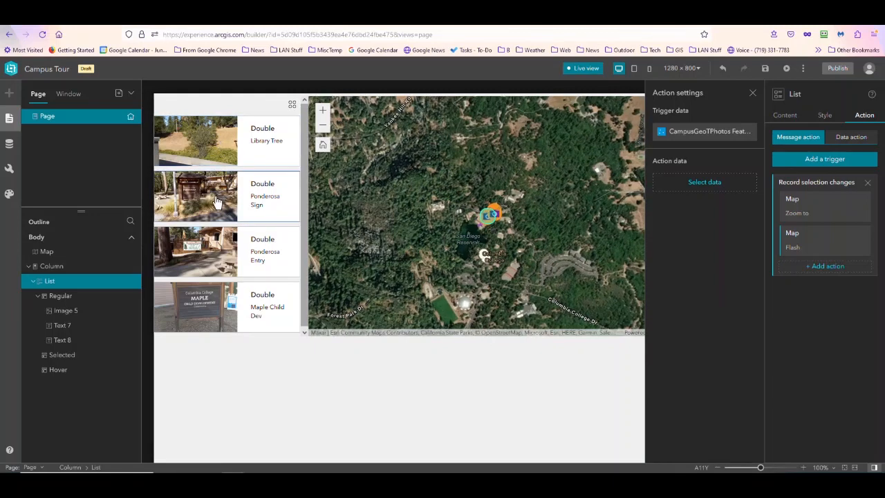
# - Test the list's map actions on the Ponderosa Entry and Maple Child Dev entries
pyautogui.click(207, 272)
pyautogui.click(199, 302)
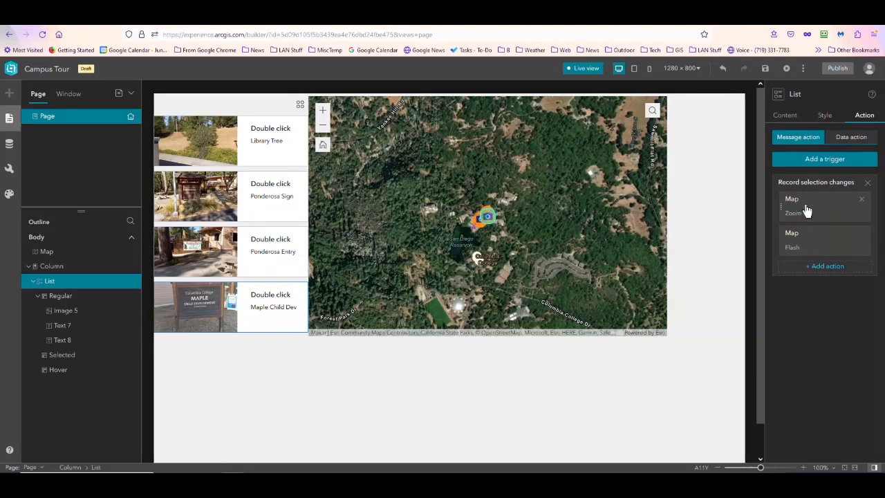
# - Set the list's Zoom to action on the Map to a custom zoom scale of 400
pyautogui.click(807, 211)
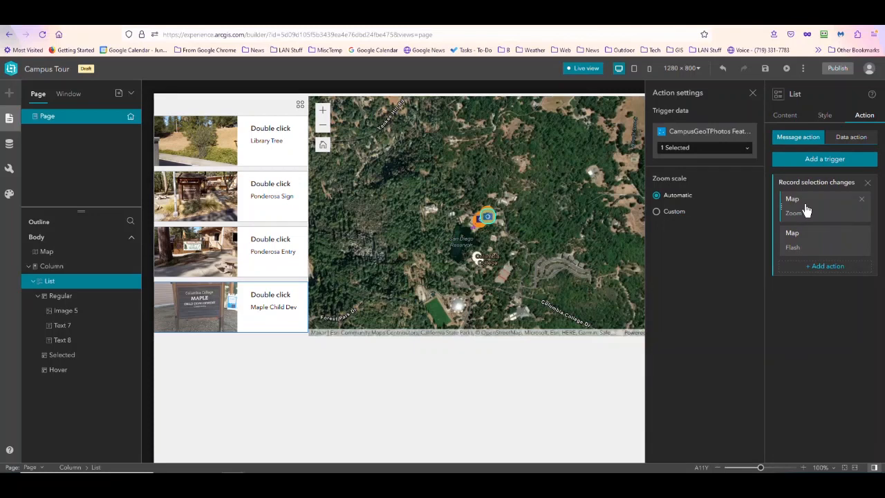
pyautogui.click(657, 212)
pyautogui.click(684, 231)
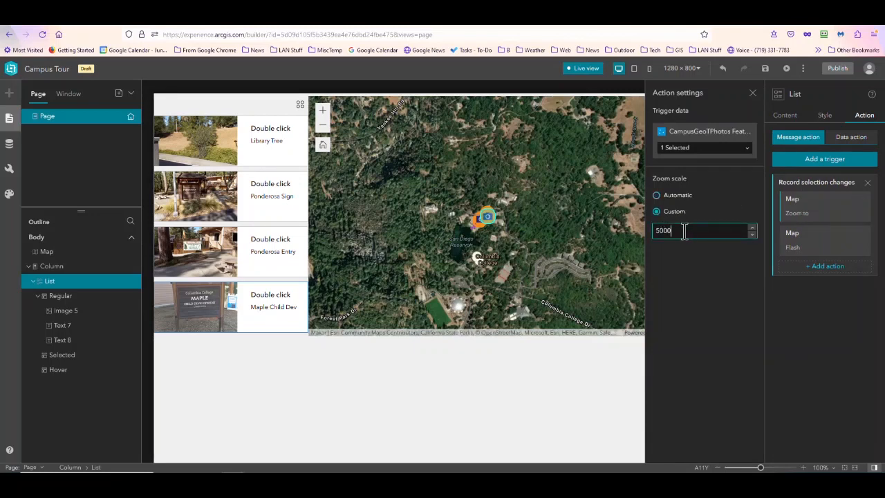
pyautogui.moveTo(684, 231); pyautogui.dragTo(644, 233)
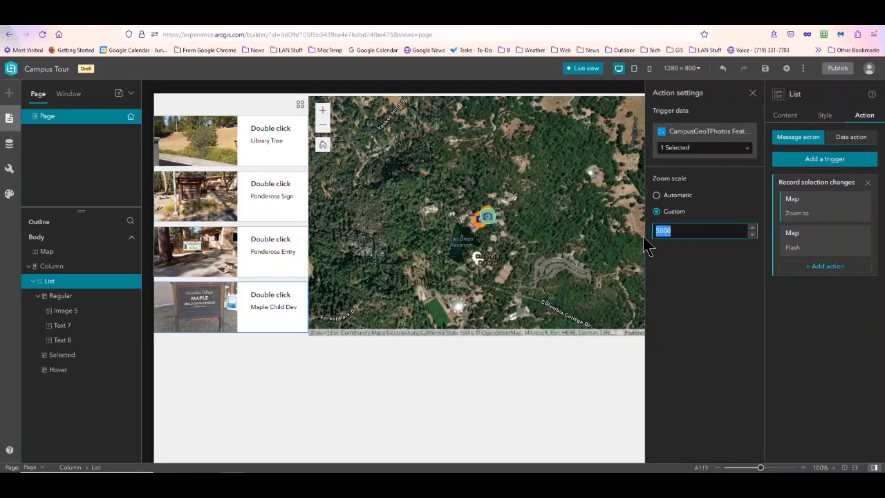
pyautogui.write('4')
pyautogui.moveTo(752, 276); pyautogui.dragTo(712, 291)
pyautogui.click(733, 284)
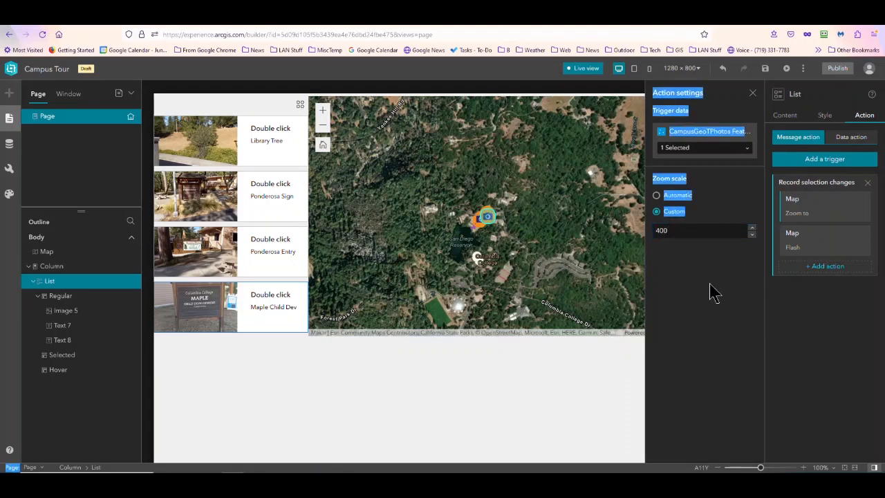
pyautogui.click(754, 93)
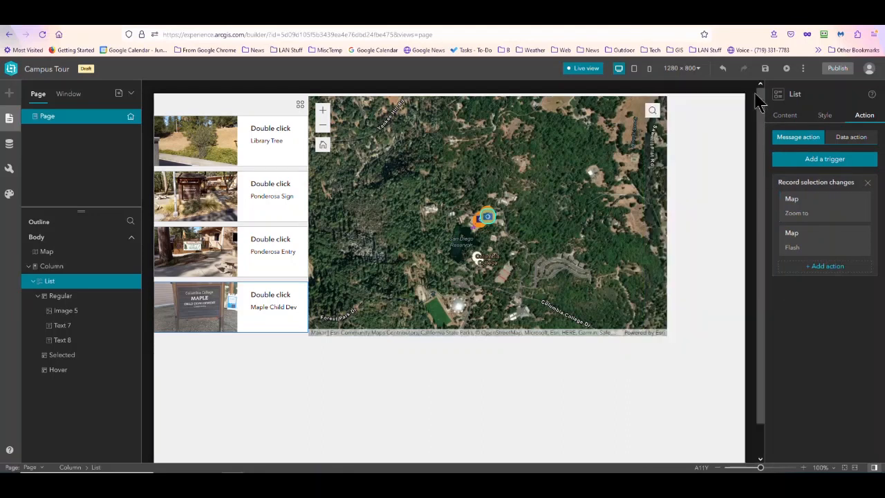
# - Test the custom zoom scale in live view by selecting each of the four list entries, and return to editing
pyautogui.click(189, 150)
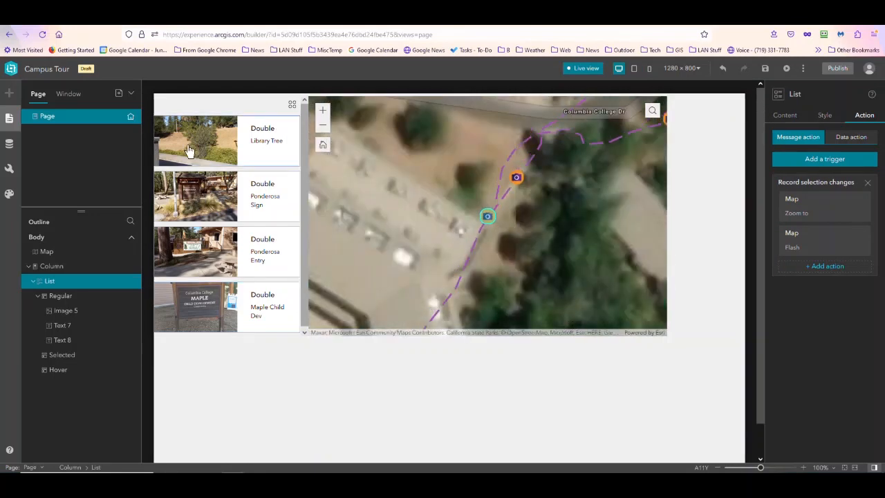
pyautogui.click(188, 200)
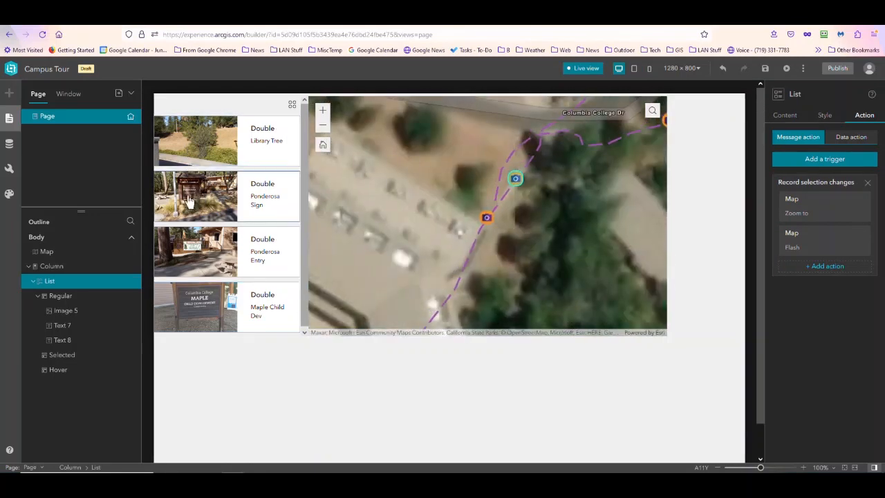
pyautogui.click(186, 251)
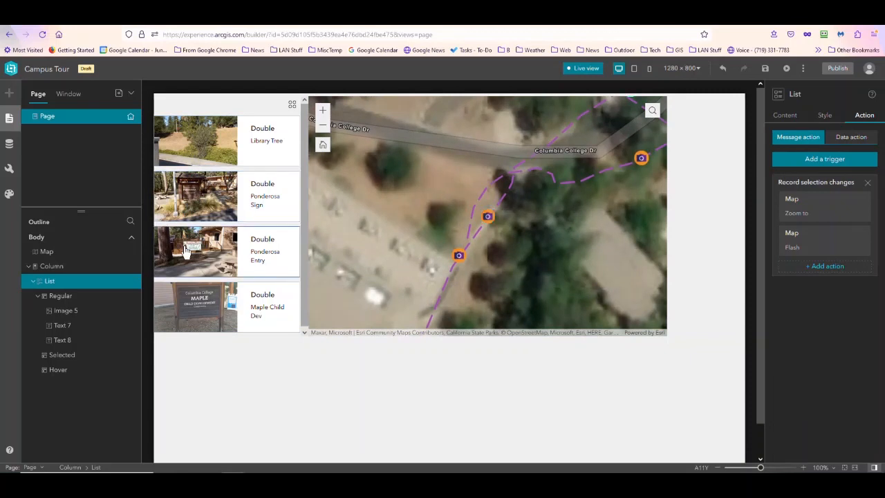
pyautogui.click(183, 303)
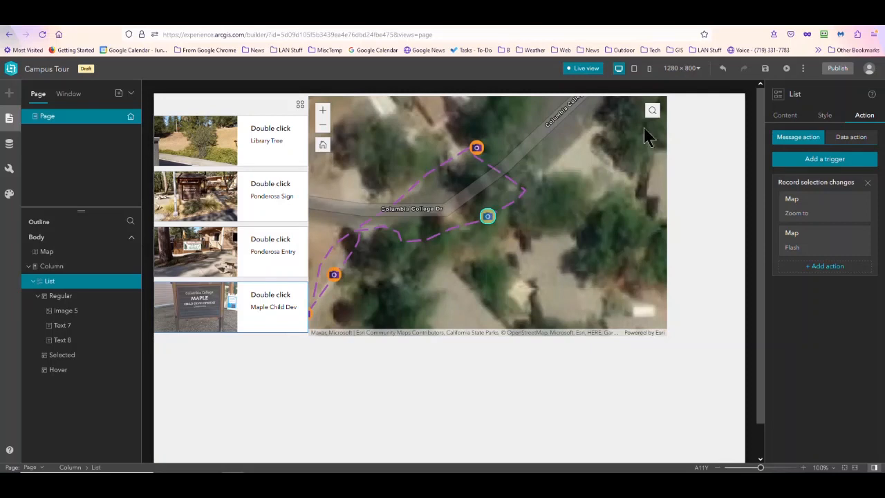
pyautogui.click(582, 72)
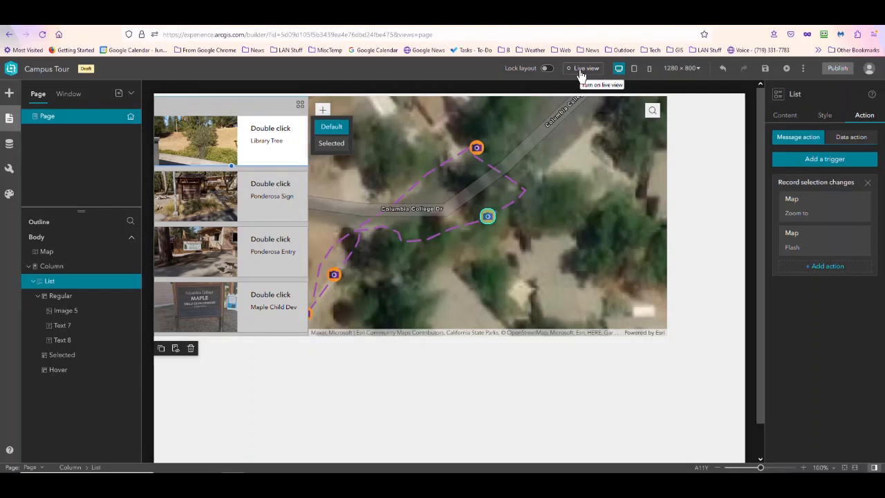
# - Save the app and place an Image widget on the page just below the map
pyautogui.click(764, 69)
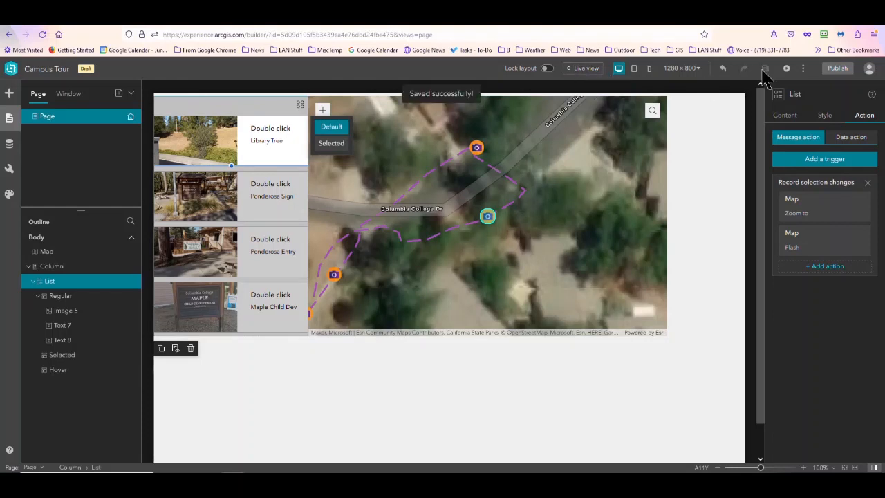
pyautogui.click(10, 95)
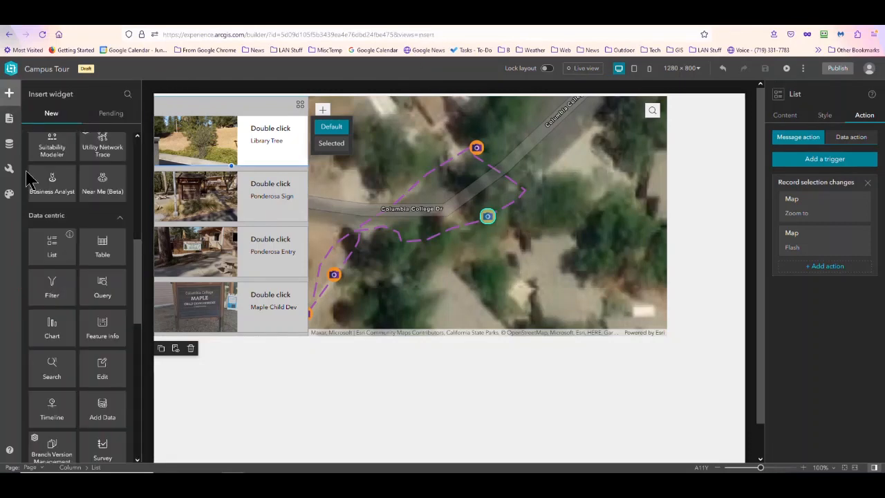
pyautogui.scroll(5, 101, 289)
pyautogui.scroll(-4, 100, 297)
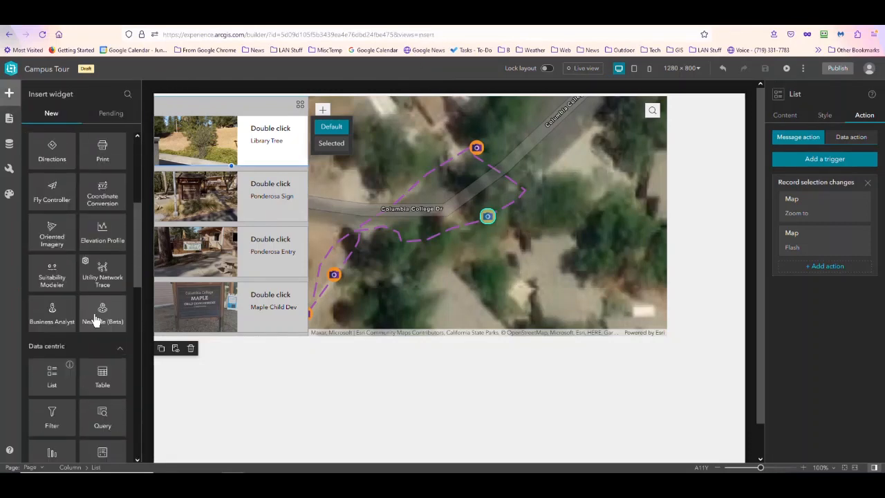
pyautogui.scroll(-4, 97, 321)
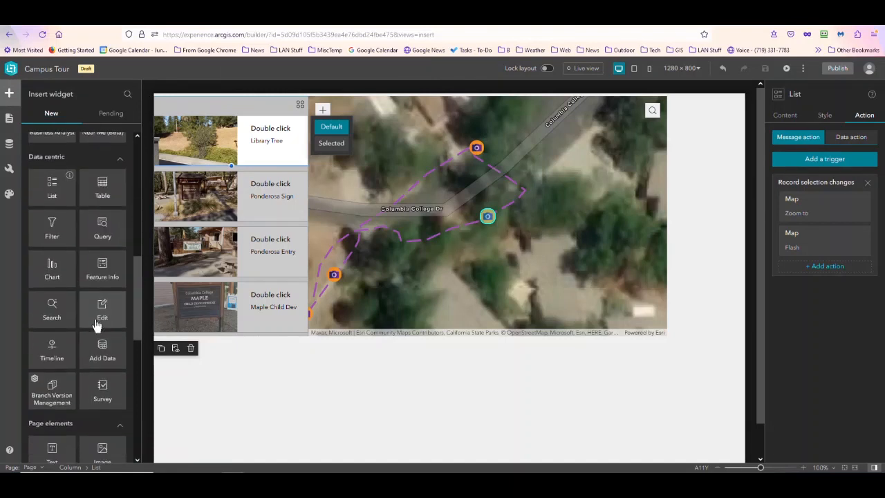
pyautogui.scroll(-5, 97, 326)
pyautogui.moveTo(96, 337); pyautogui.dragTo(380, 408)
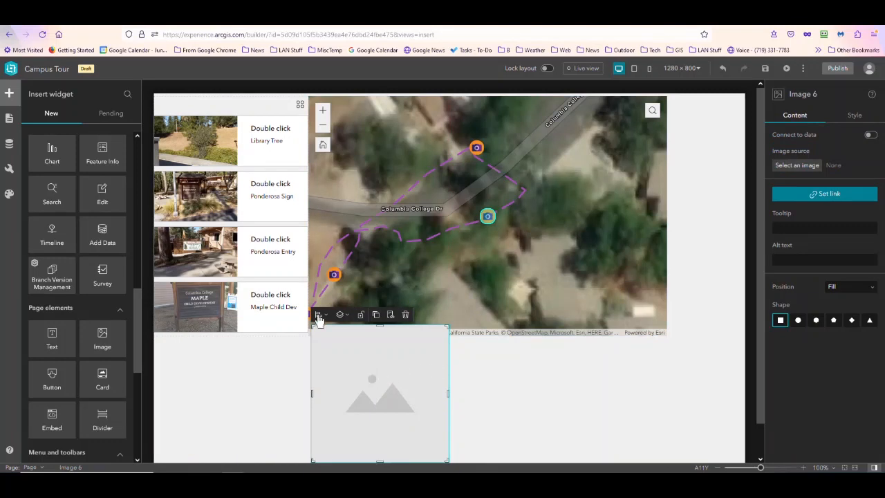
pyautogui.click(245, 190)
# - Connect the new image to the CampusGeoTPhotos layer and use Attachment as its dynamic image source
pyautogui.click(872, 136)
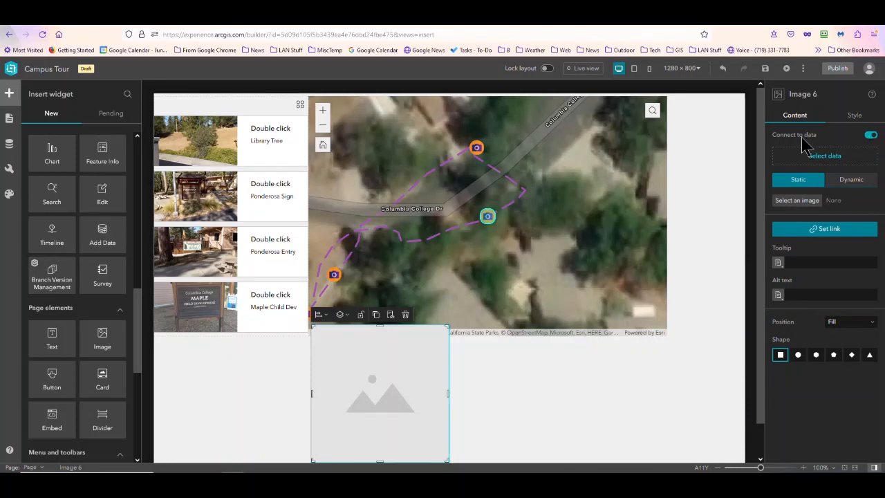
pyautogui.click(825, 157)
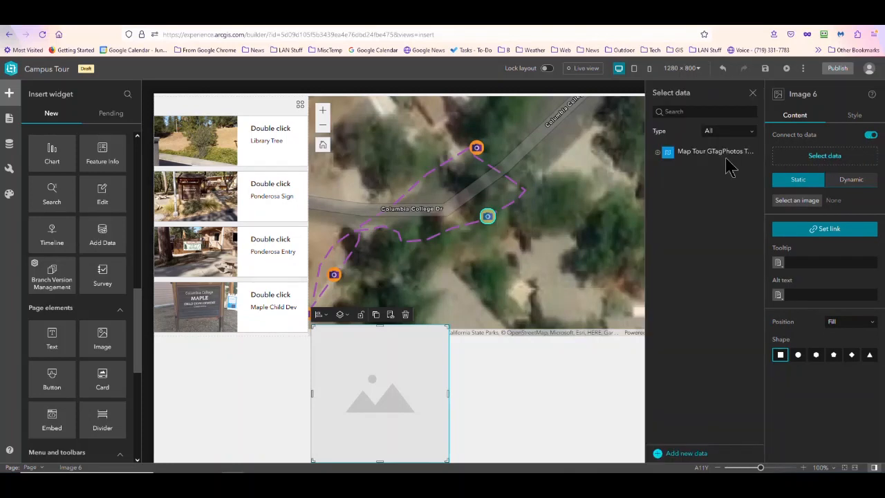
pyautogui.click(657, 153)
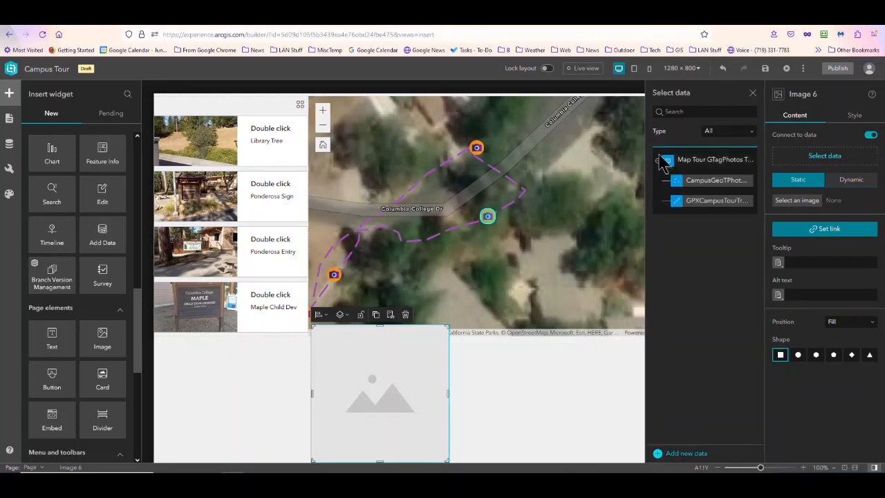
pyautogui.click(699, 183)
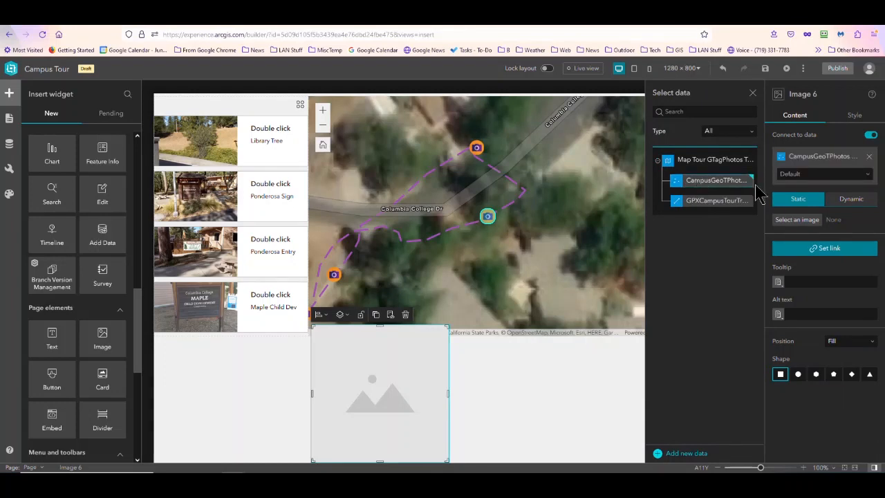
pyautogui.click(864, 205)
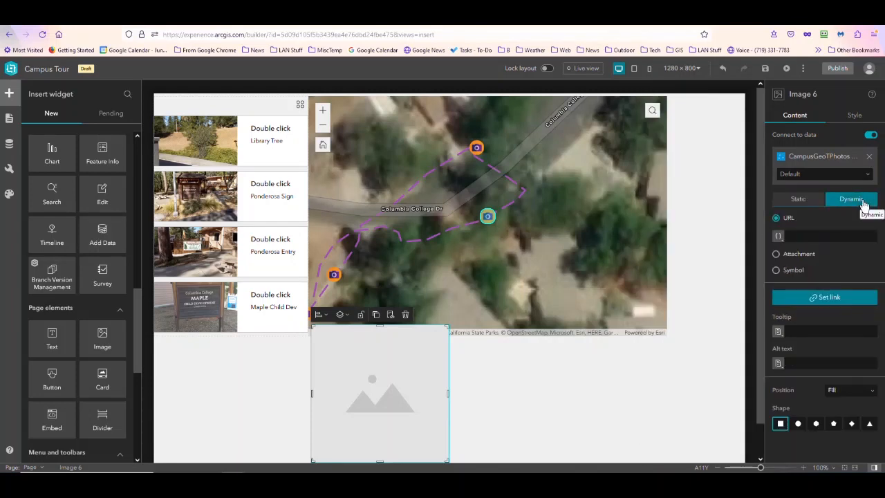
pyautogui.click(776, 253)
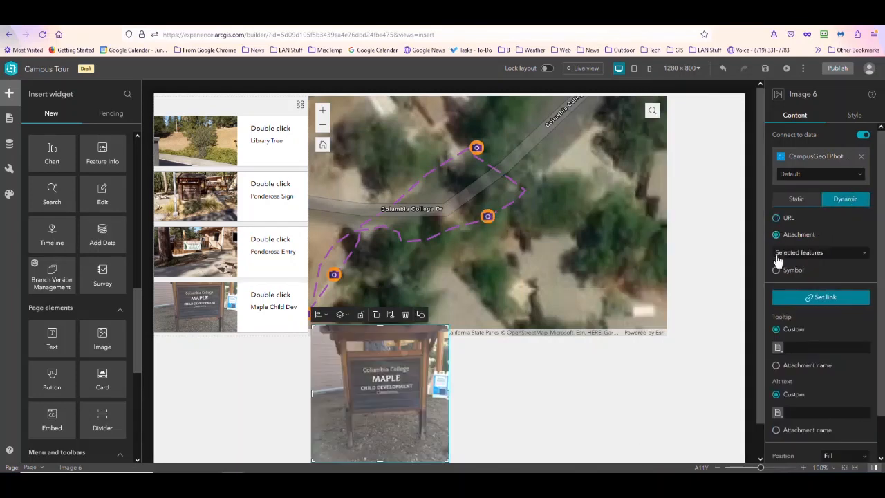
# - Test the image's response in live view by selecting the Ponderosa Sign, Ponderosa Entry and Library Tree entries
pyautogui.click(220, 312)
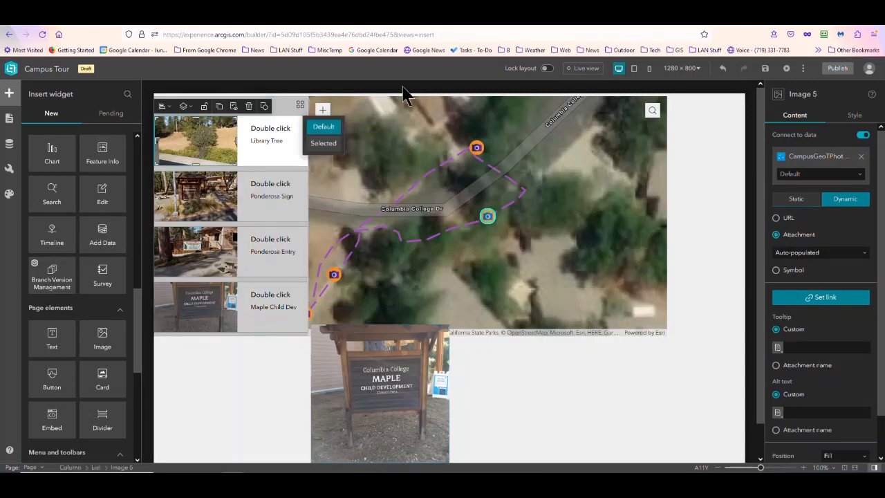
pyautogui.click(586, 68)
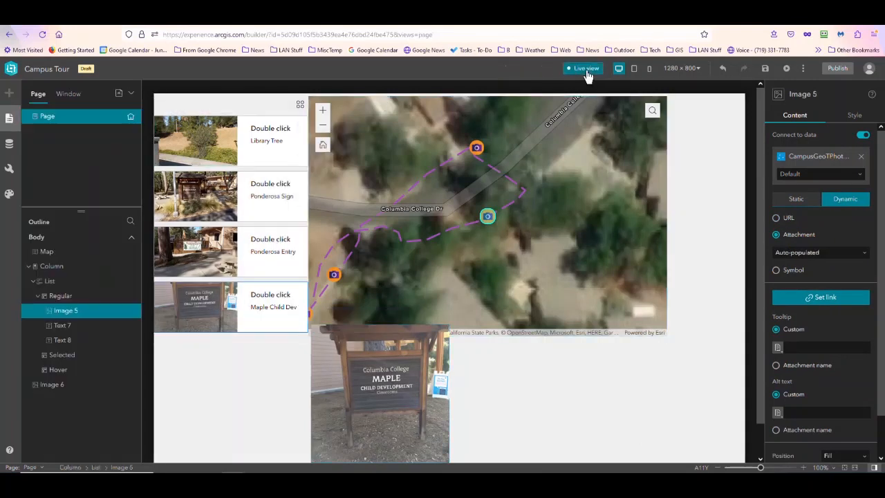
pyautogui.click(177, 199)
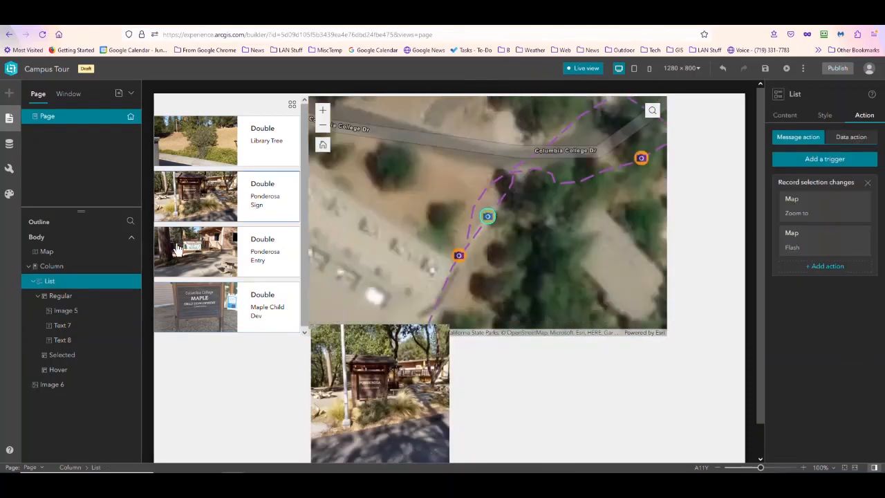
pyautogui.click(186, 250)
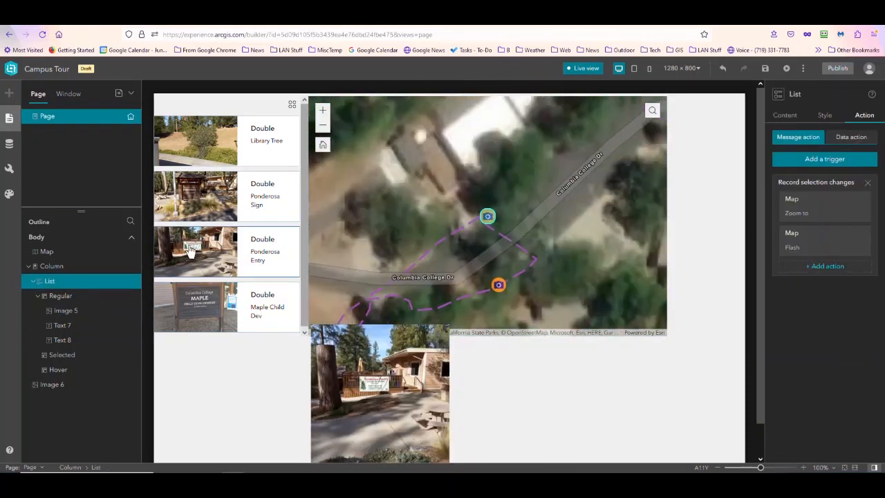
pyautogui.click(208, 158)
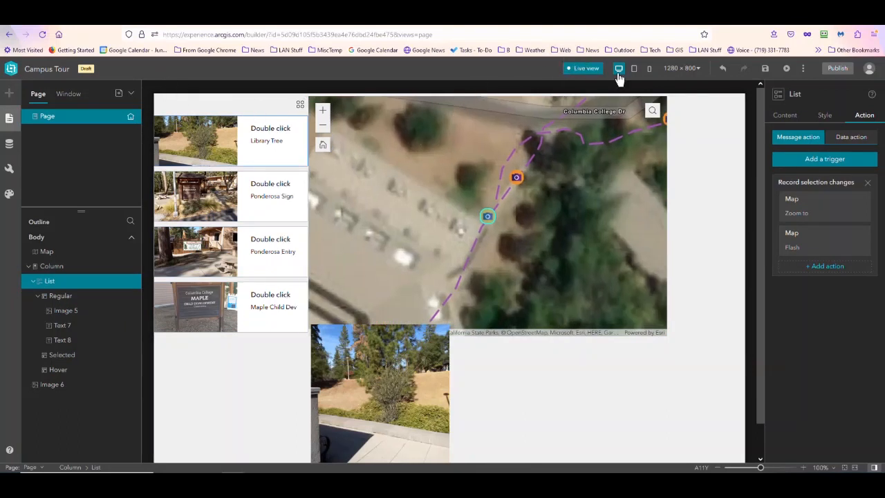
pyautogui.click(583, 68)
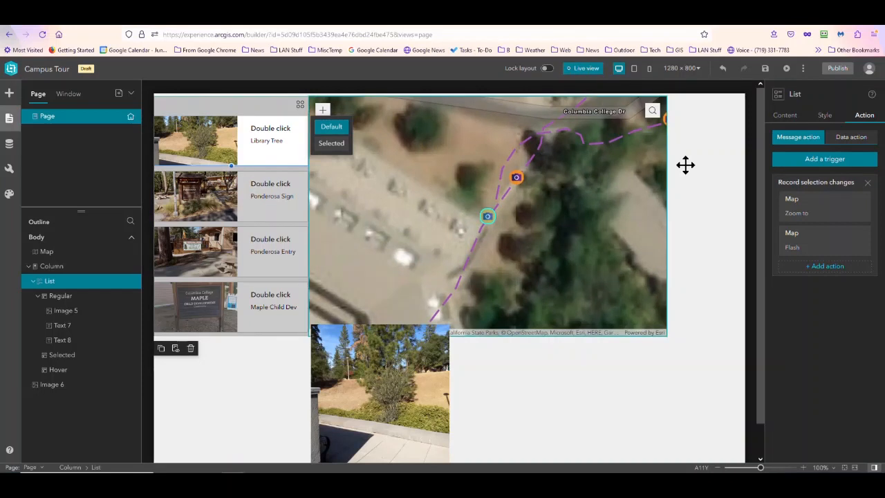
# - Choose the CampusGeoTPhotos layer as the action data for the list's Flash action on the Map
pyautogui.click(815, 251)
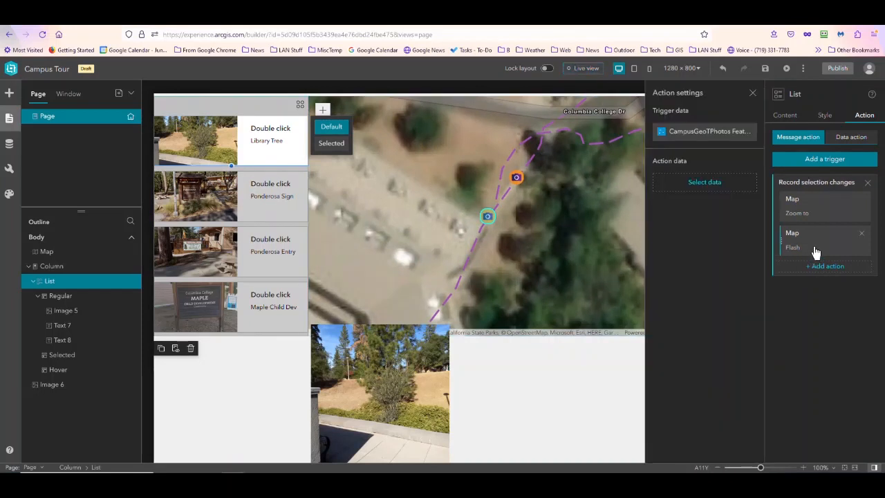
pyautogui.click(706, 183)
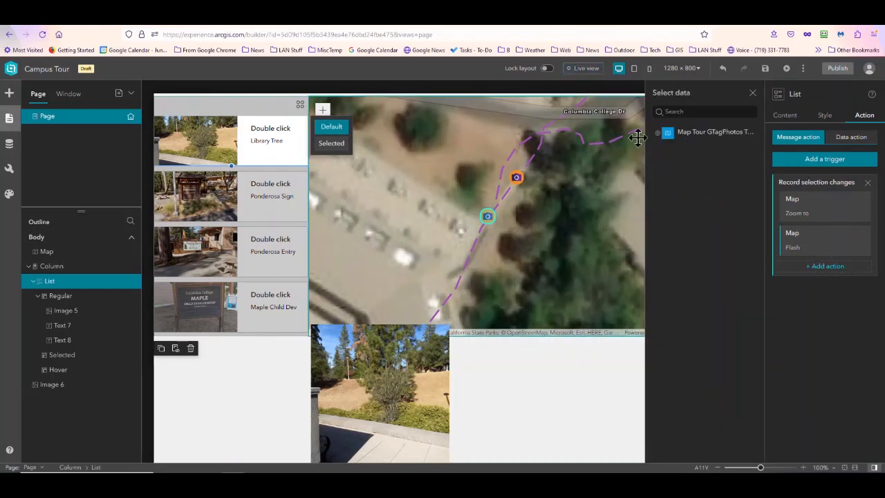
pyautogui.click(661, 133)
pyautogui.click(674, 164)
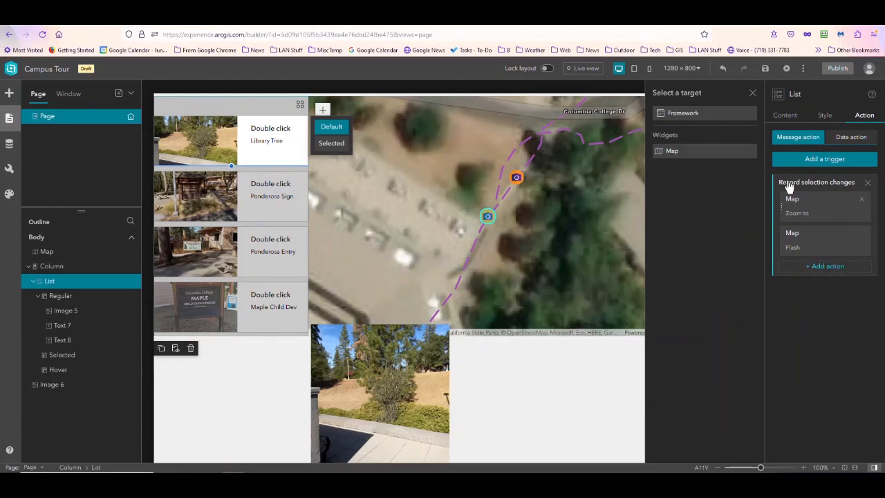
pyautogui.click(752, 93)
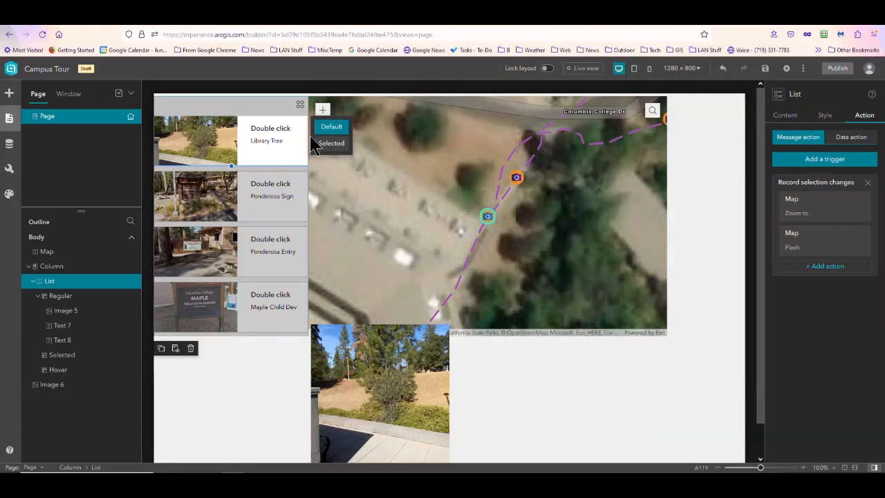
# - Replace the placeholder heading text in the list's entries with "Campus Tour"
pyautogui.click(279, 132)
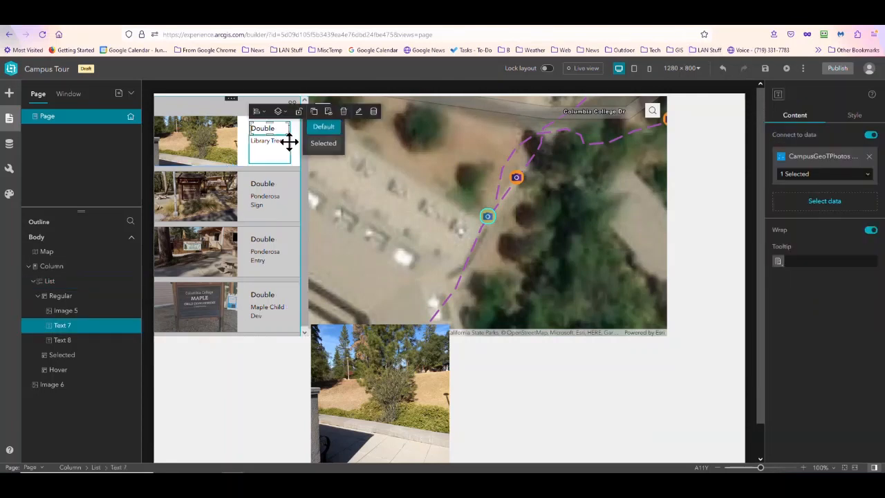
pyautogui.doubleClick(278, 130)
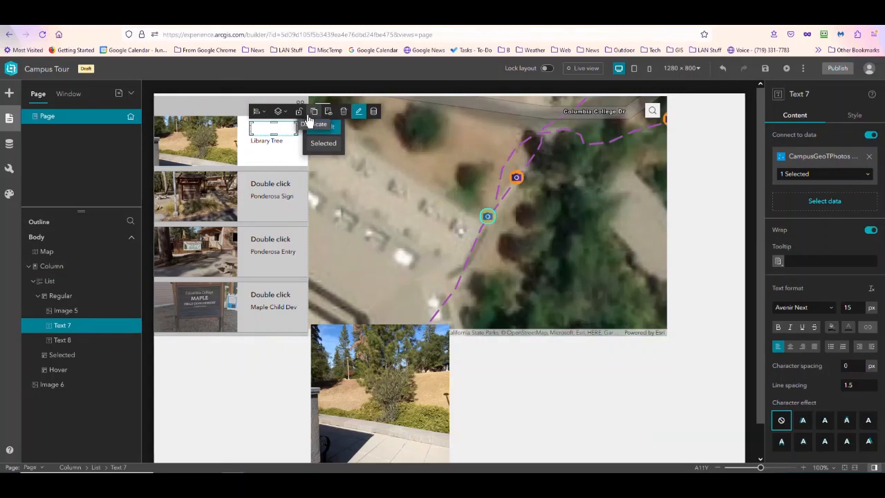
pyautogui.write('Campus')
pyautogui.write(' Tour')
pyautogui.click(281, 205)
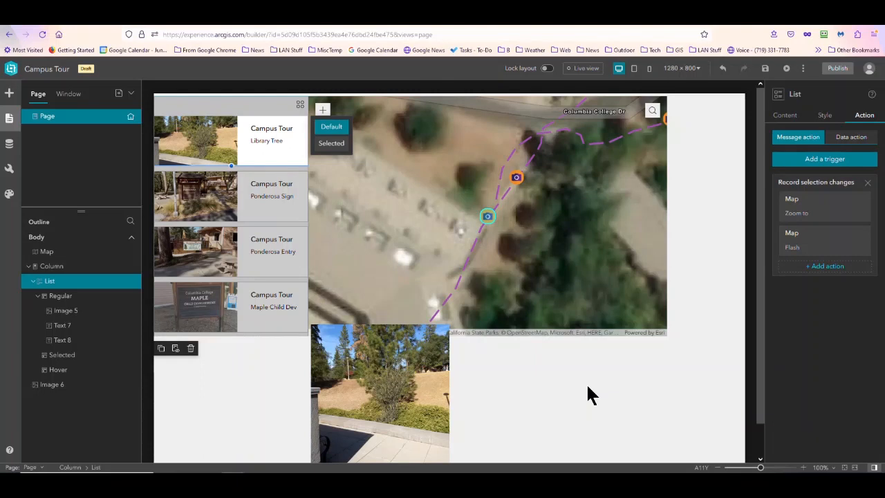
# - Test the list's map zoom, flash and photo response in live view with Library Tree, Ponderosa Sign, Ponderosa Entry and Maple Child Dev
pyautogui.click(583, 68)
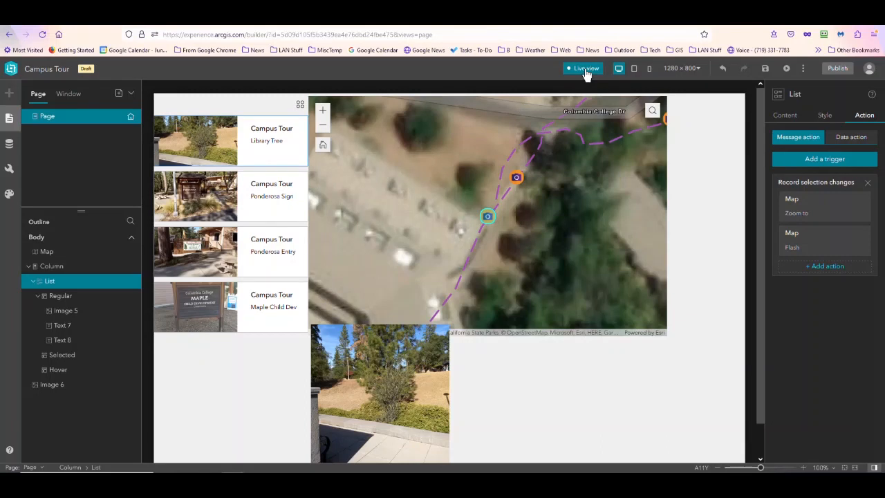
pyautogui.click(213, 146)
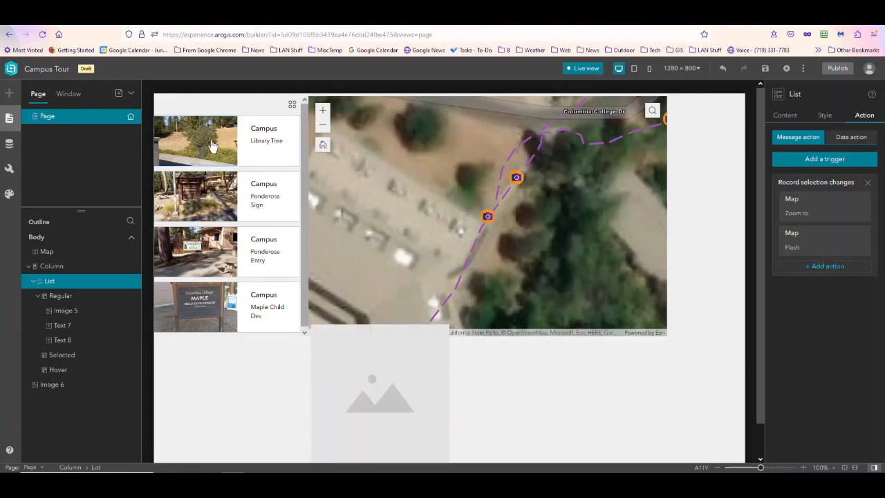
pyautogui.click(213, 146)
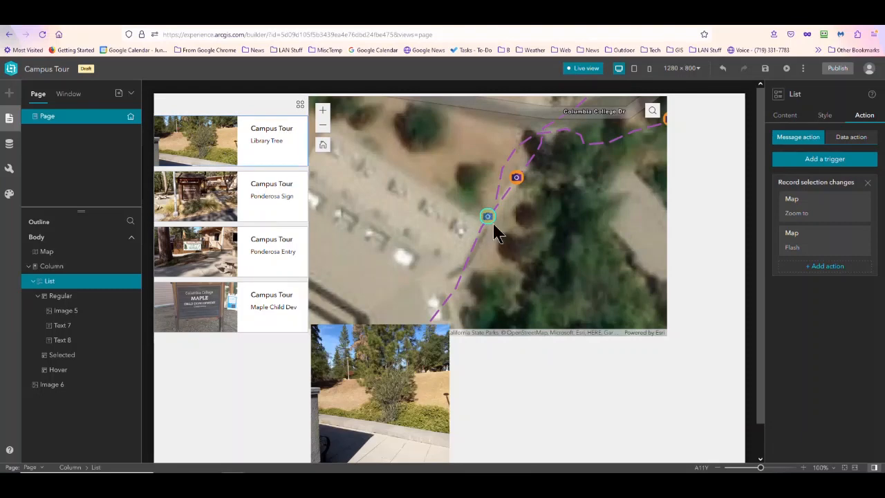
pyautogui.click(198, 196)
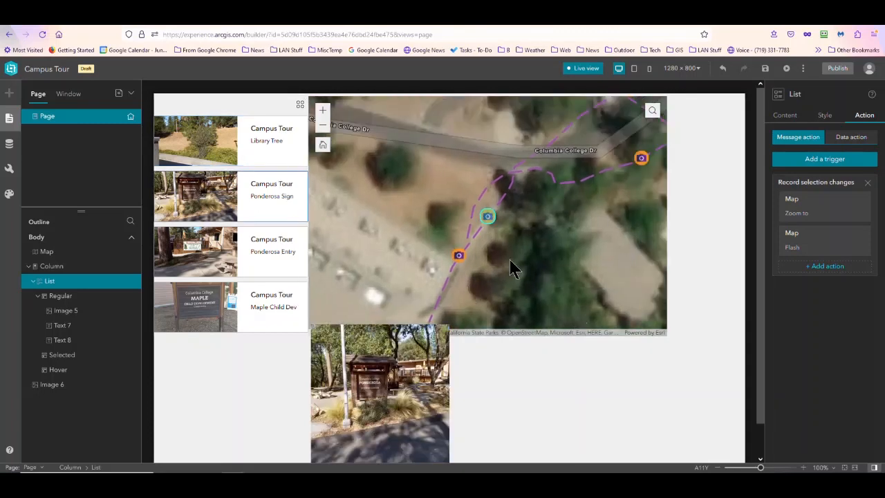
pyautogui.click(205, 256)
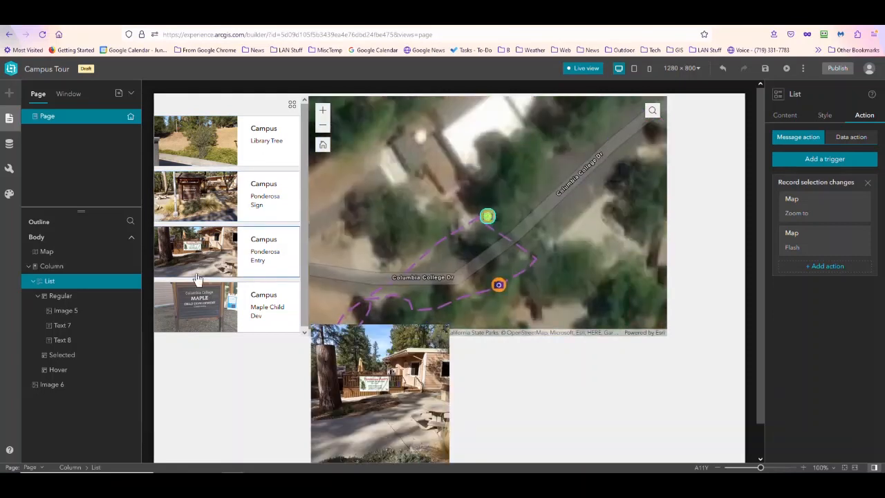
pyautogui.click(199, 304)
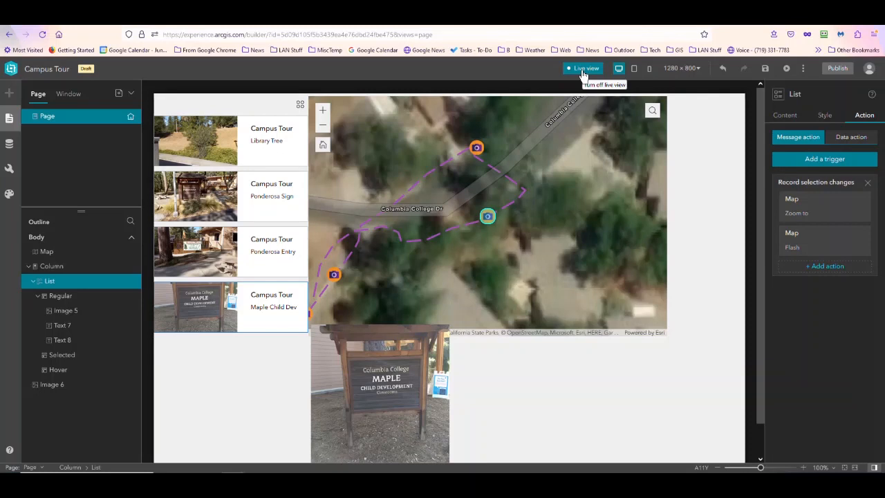
pyautogui.click(584, 68)
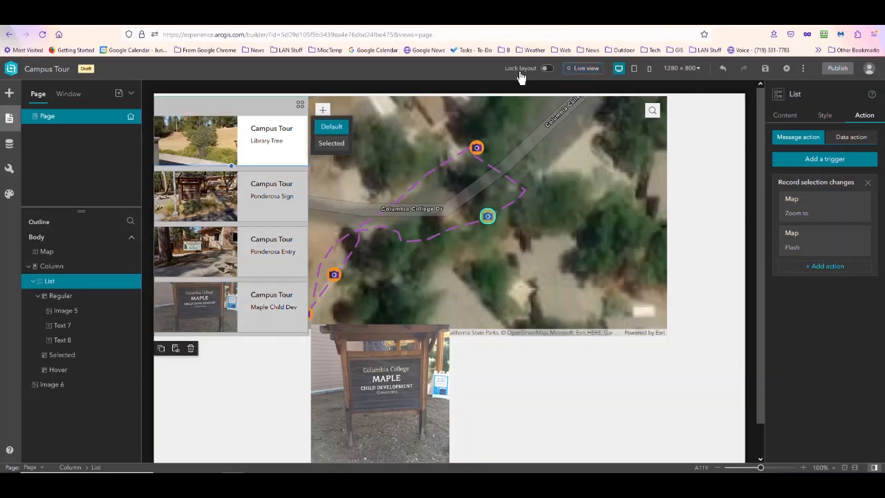
# - Insert a Share widget on the page beside the map's upper-right corner
pyautogui.click(9, 147)
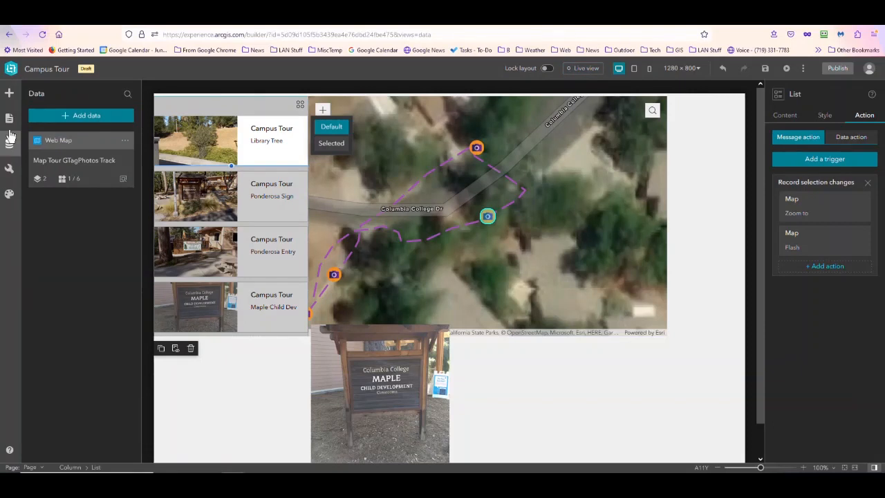
pyautogui.click(9, 92)
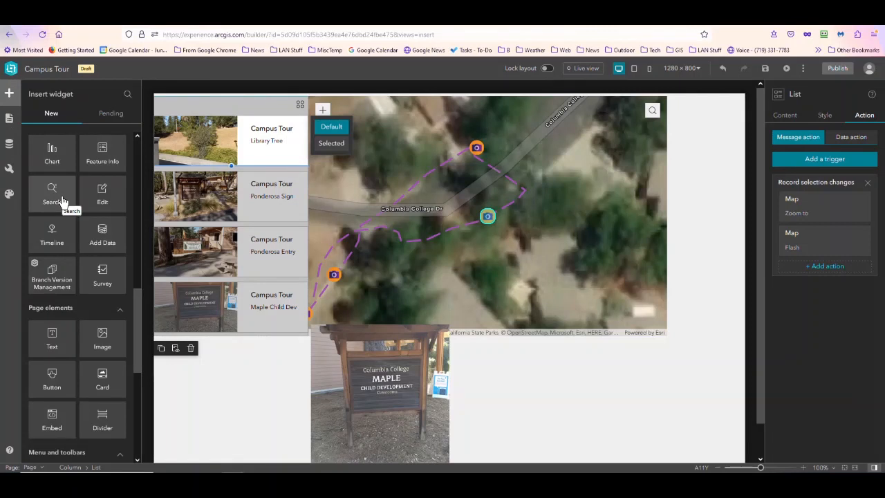
pyautogui.scroll(-4, 61, 207)
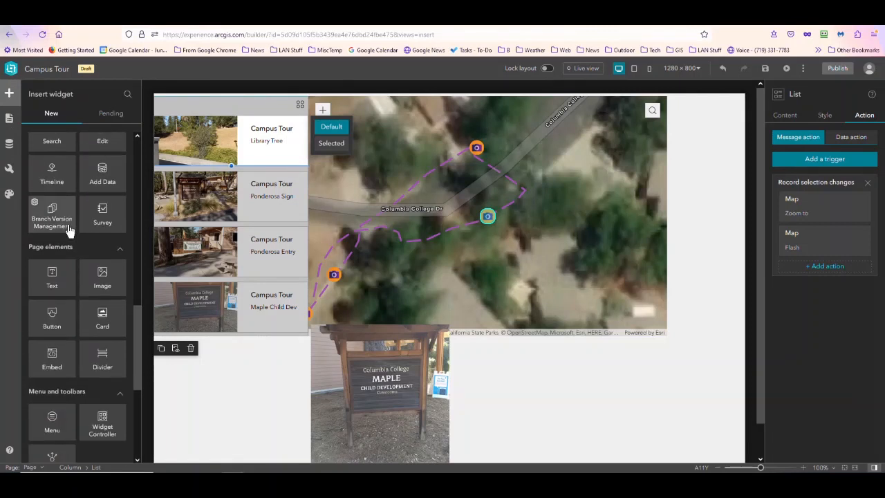
pyautogui.scroll(-2, 66, 237)
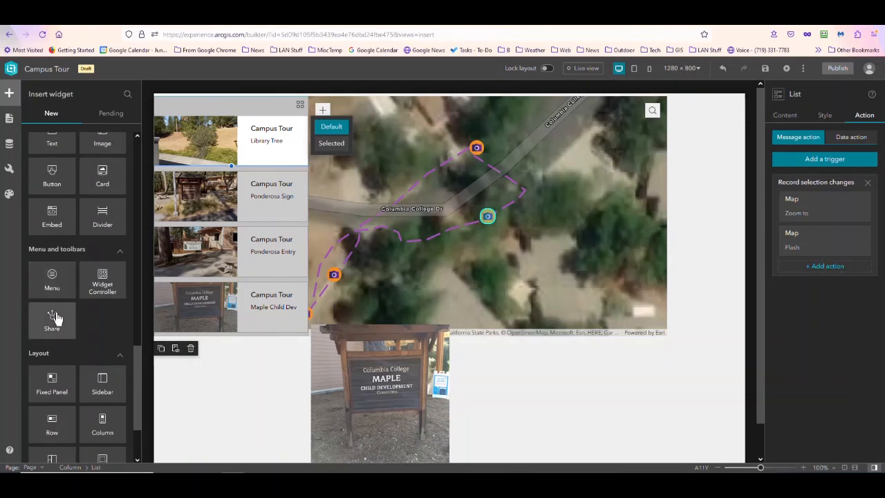
pyautogui.moveTo(55, 318); pyautogui.dragTo(705, 109)
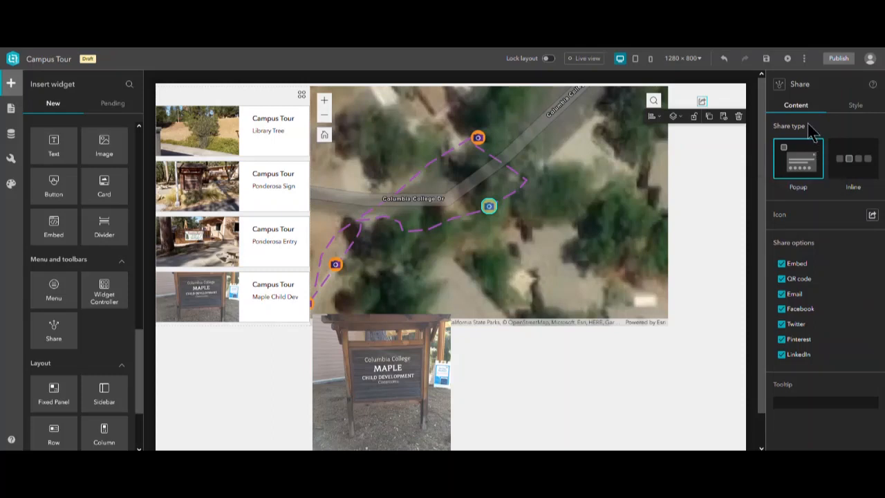
# - Preview the Share widget's Inline type, return it to Popup, and exclude LinkedIn and Pinterest from its share options
pyautogui.click(844, 164)
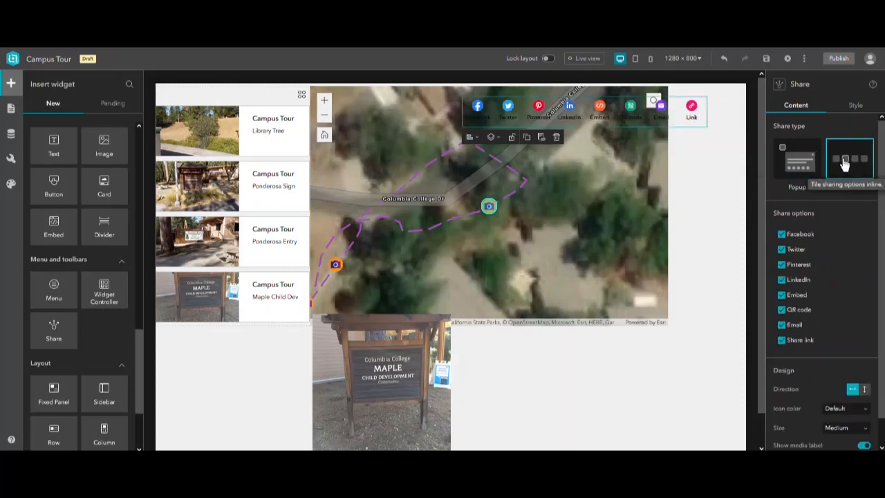
pyautogui.click(802, 164)
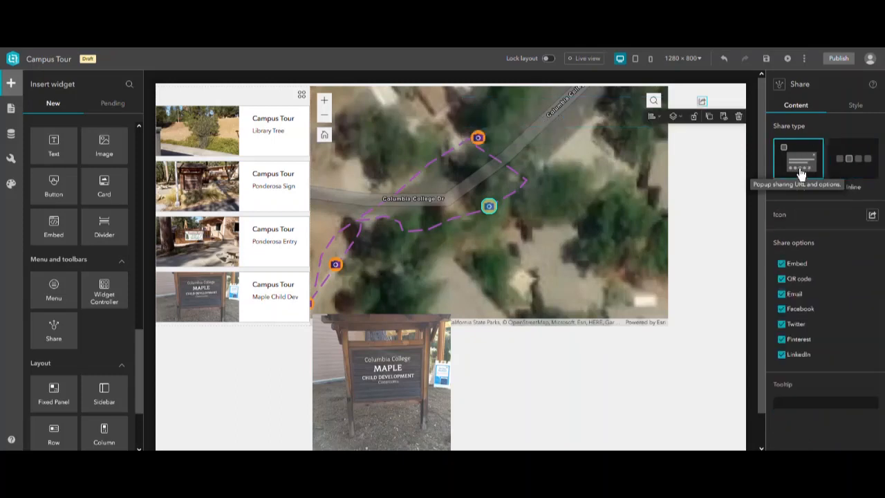
pyautogui.click(782, 355)
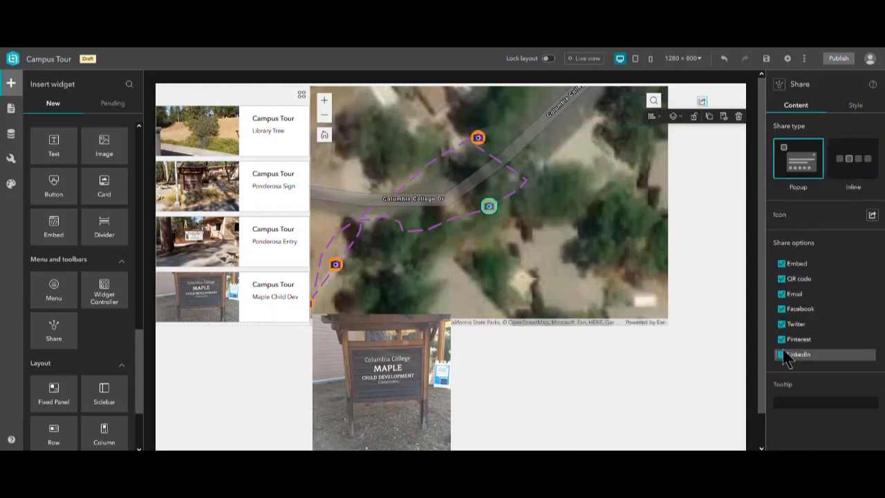
pyautogui.click(782, 338)
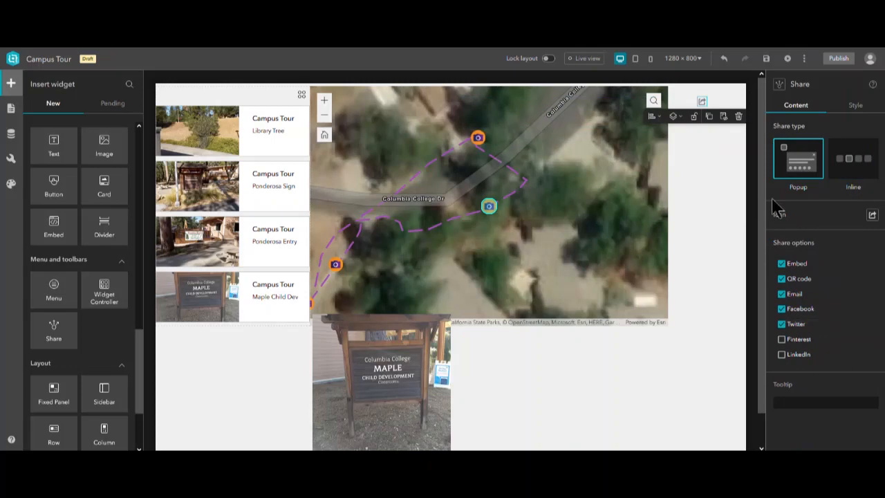
# - Give the Share widget the outlined three-node share icon at size 30 in a dark blue theme color
pyautogui.click(873, 216)
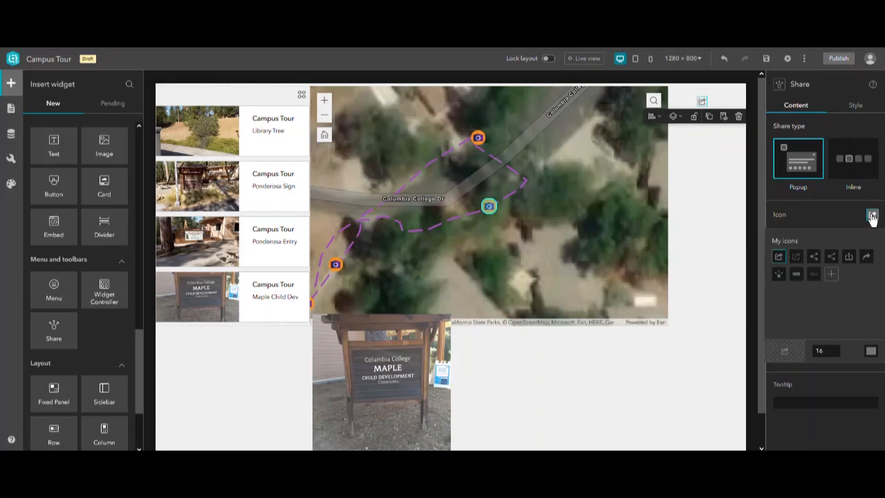
pyautogui.click(831, 257)
pyautogui.doubleClick(830, 352)
pyautogui.write('30')
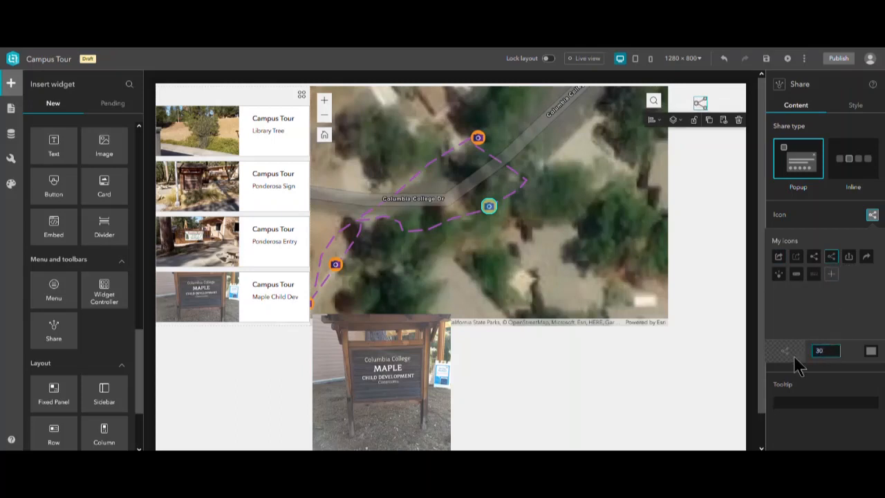
pyautogui.click(870, 352)
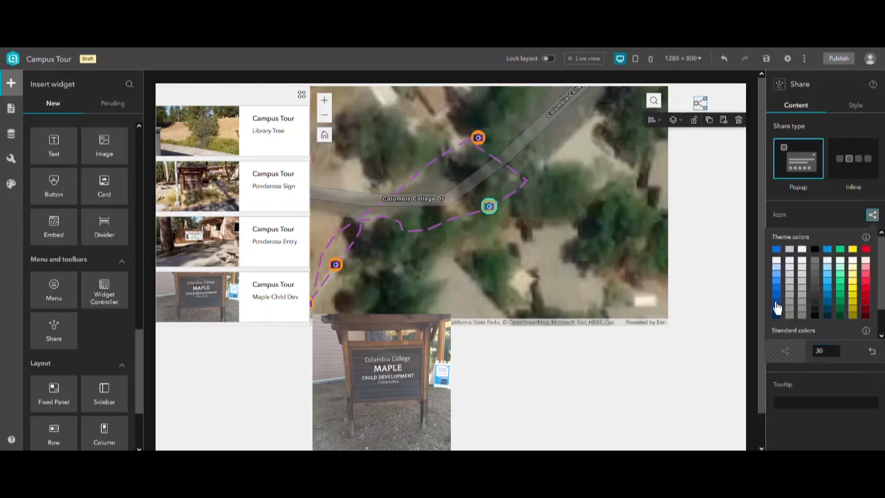
pyautogui.click(777, 311)
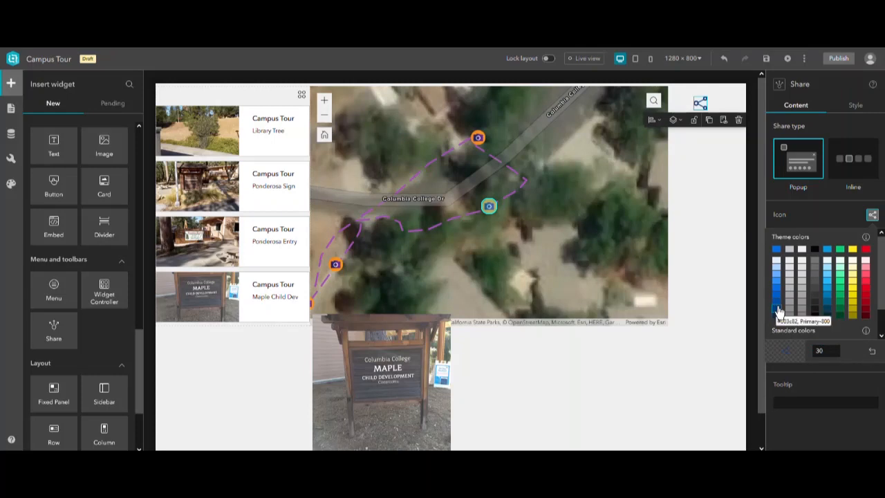
# - Try the palest preset background fill on the Share widget
pyautogui.click(855, 106)
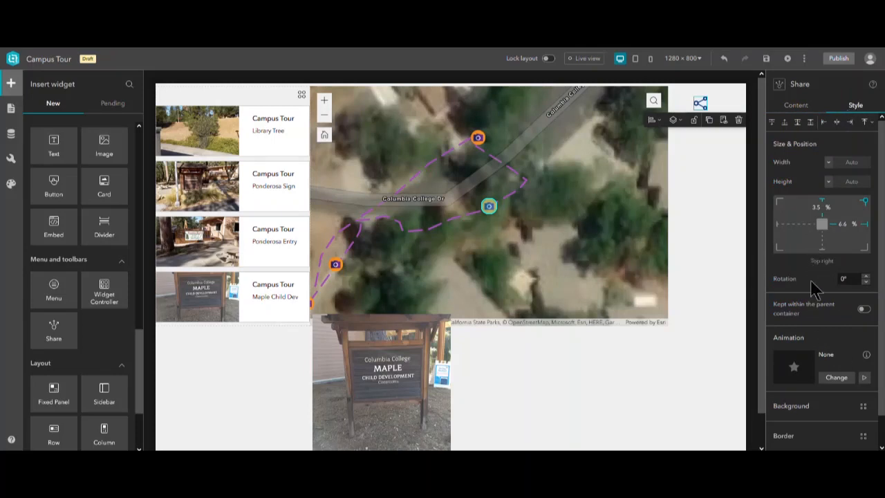
pyautogui.click(864, 408)
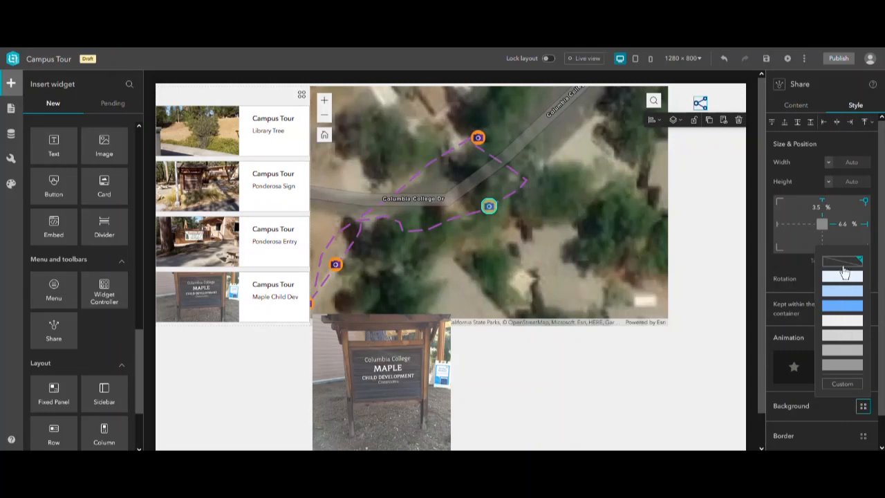
pyautogui.click(841, 280)
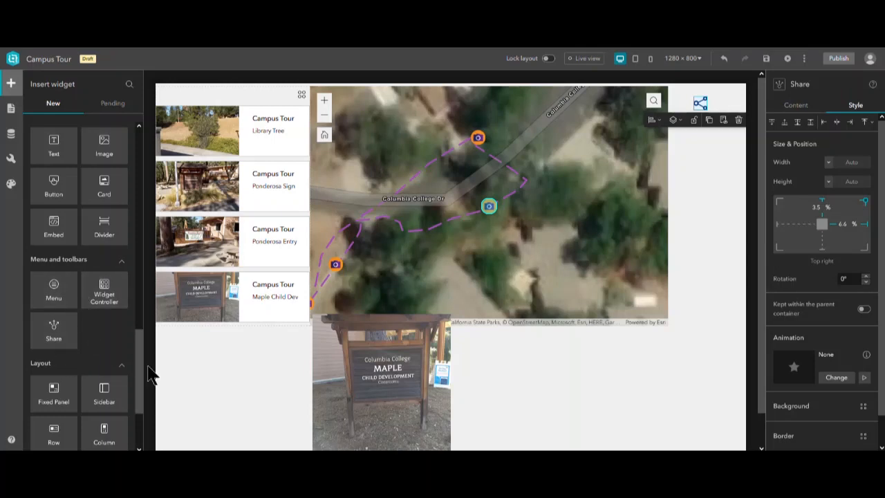
pyautogui.scroll(-3, 71, 366)
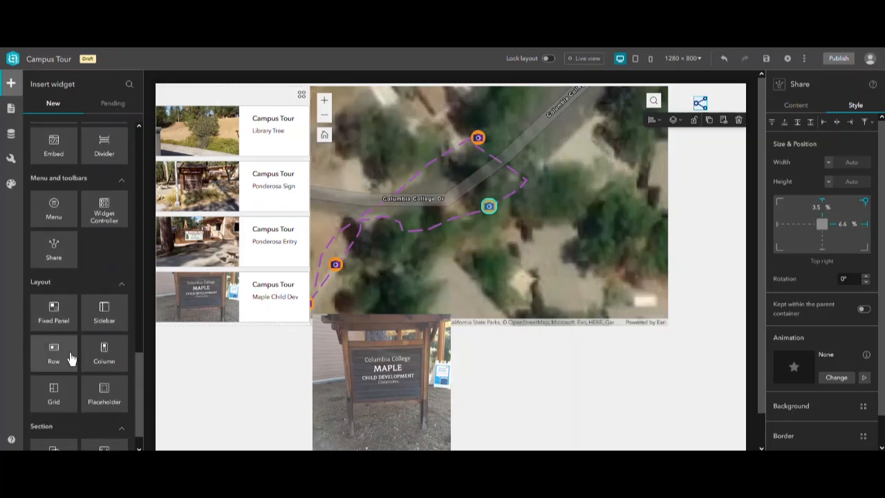
pyautogui.scroll(6, 71, 357)
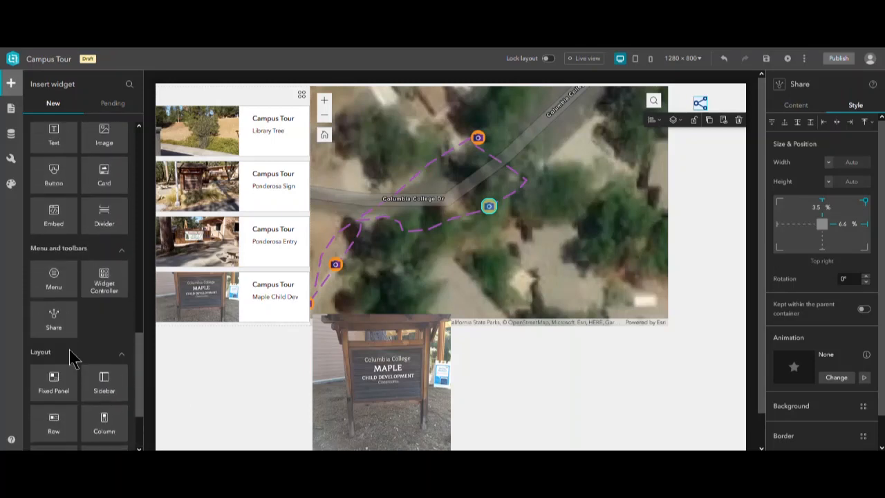
pyautogui.scroll(10, 69, 354)
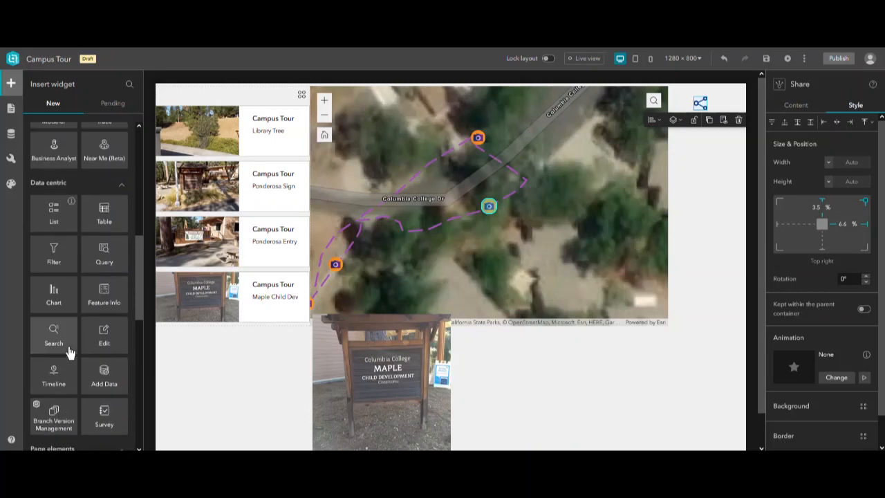
pyautogui.scroll(3, 70, 353)
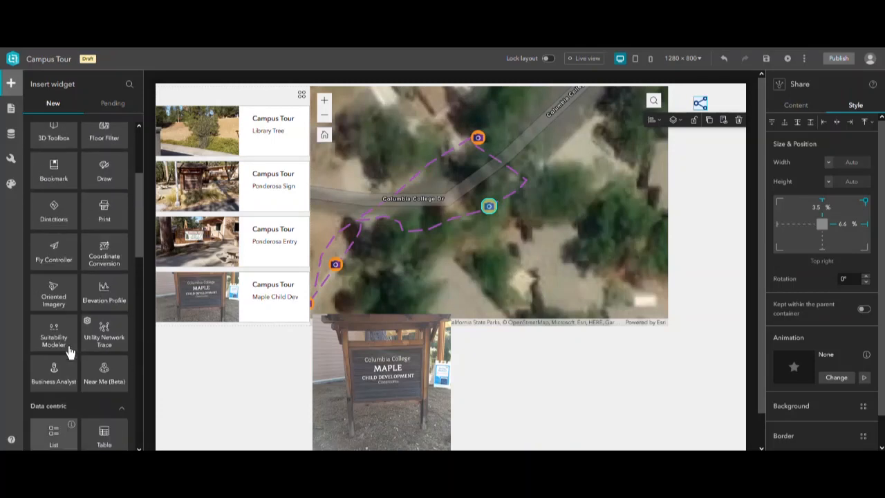
# - Turn on the header in the page's settings and open the header for editing
pyautogui.click(10, 109)
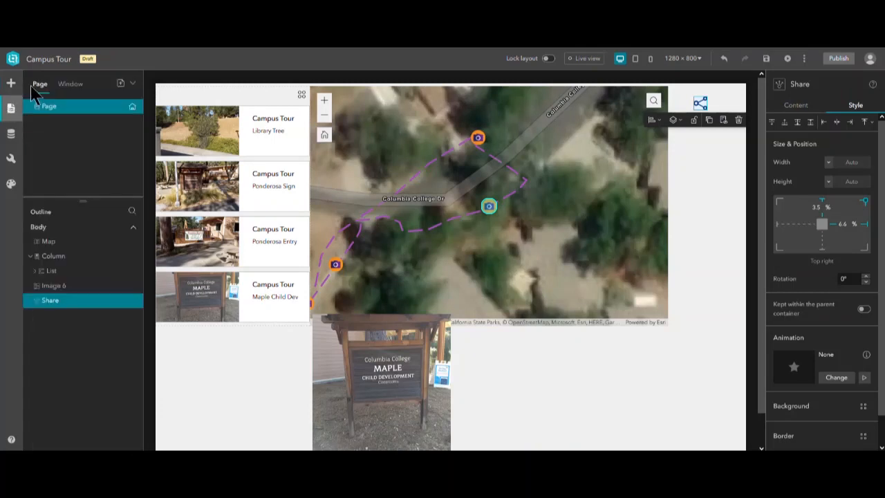
pyautogui.click(134, 84)
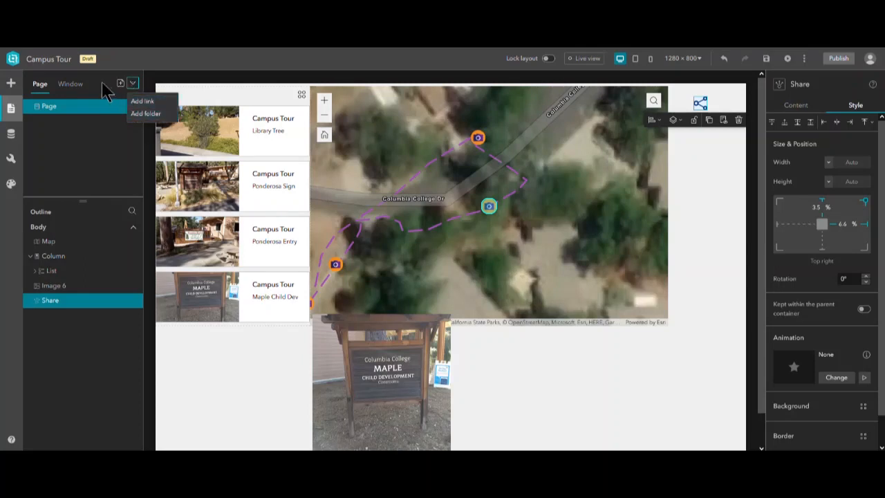
pyautogui.click(104, 89)
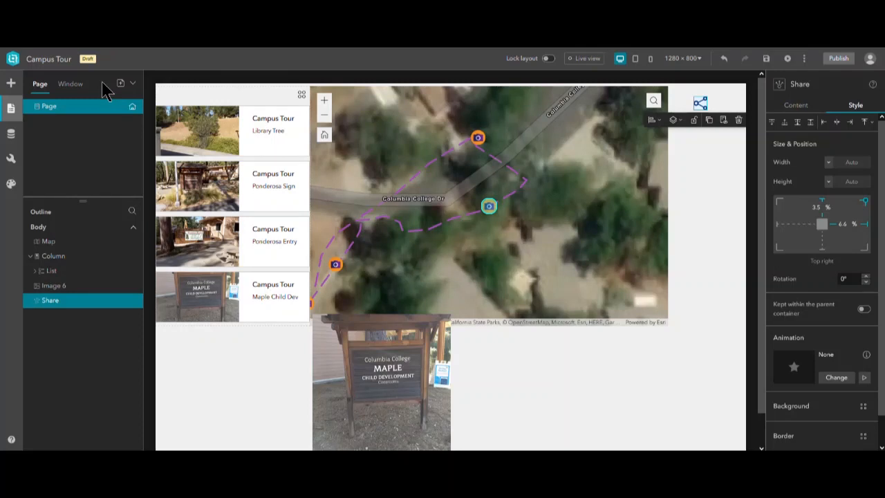
pyautogui.click(79, 109)
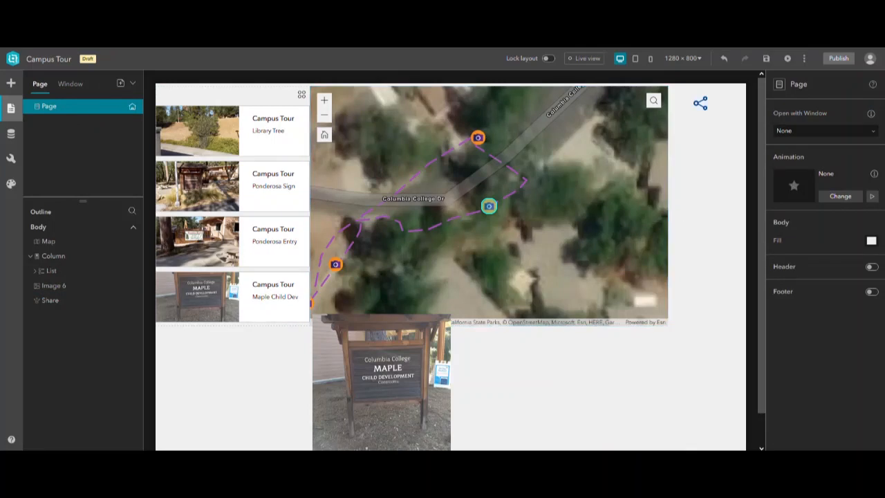
pyautogui.click(872, 267)
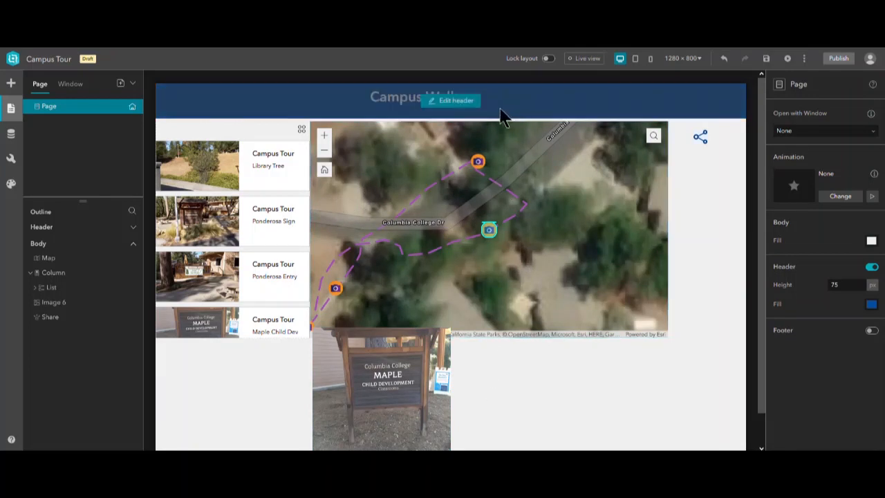
pyautogui.click(440, 105)
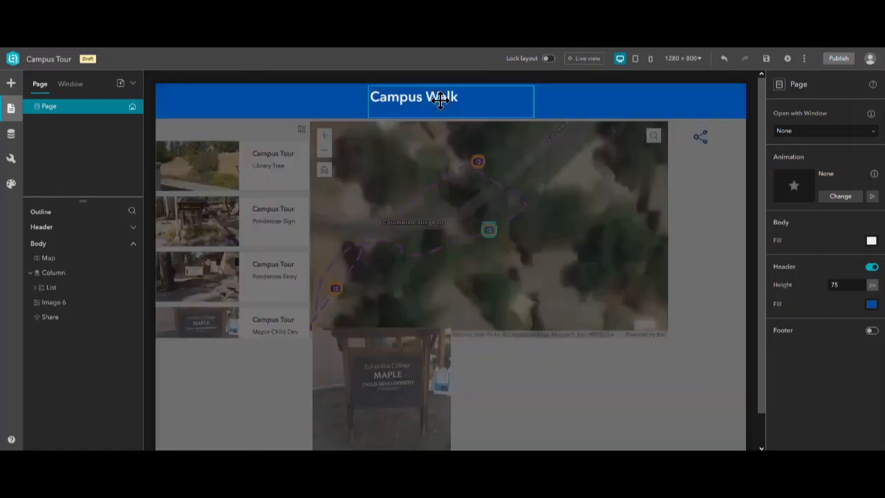